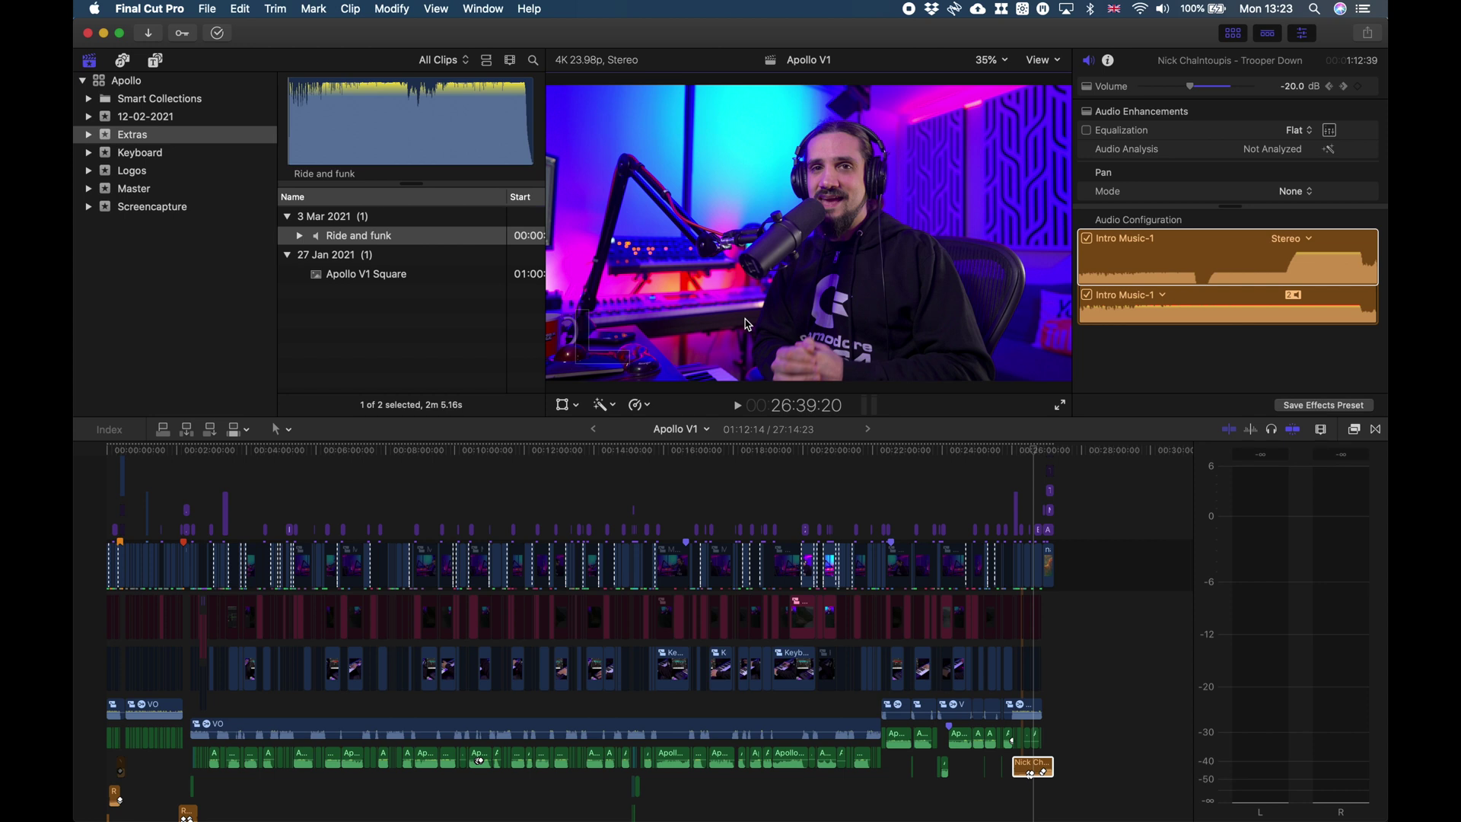
Import Wolf Mother - Loopop.mp3 into the Extras event with the Music audio role.
{"action": "key", "text": "super+i"}
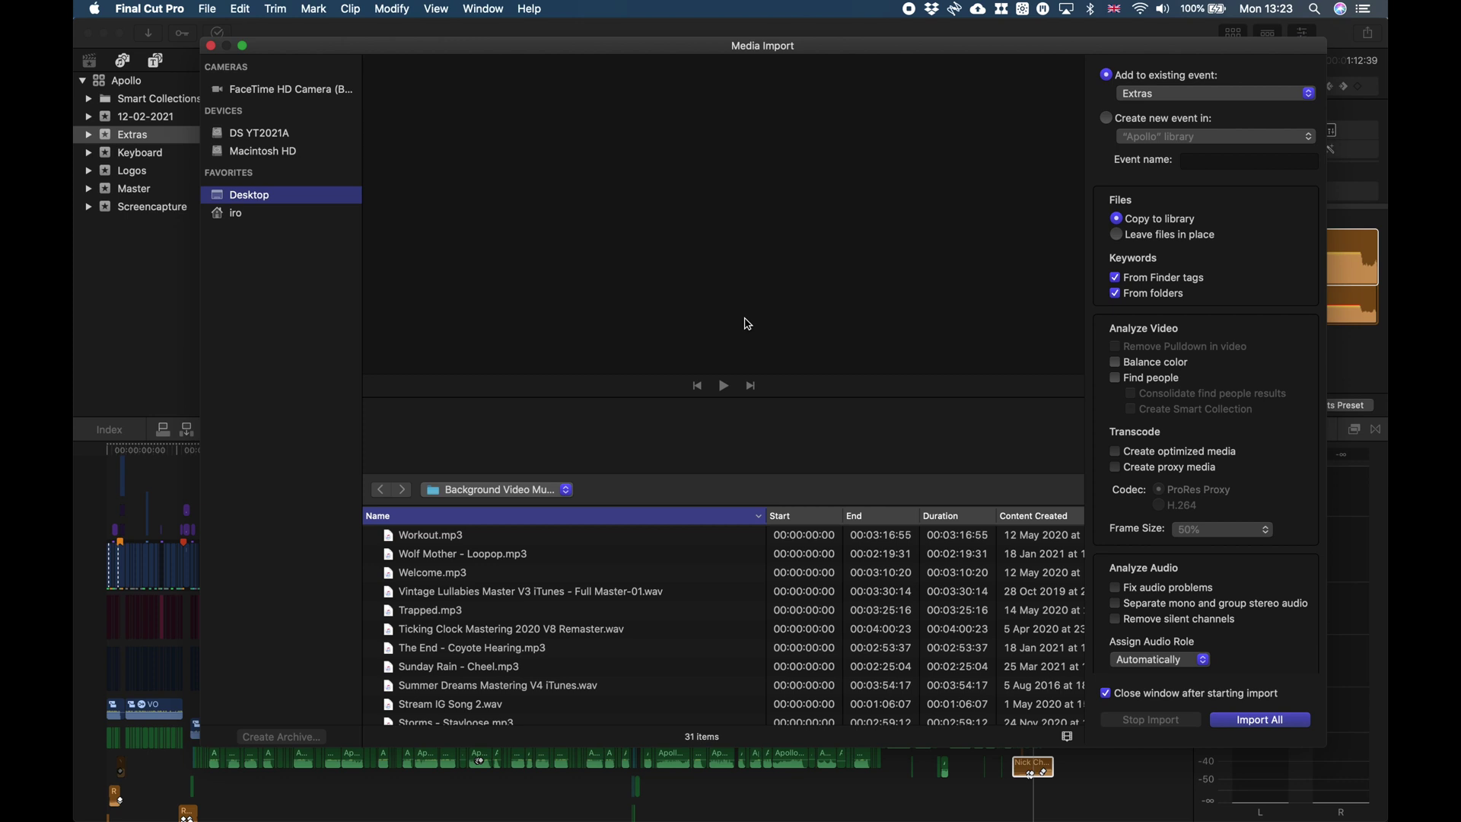
{"action": "left_click", "coordinate": [525, 560]}
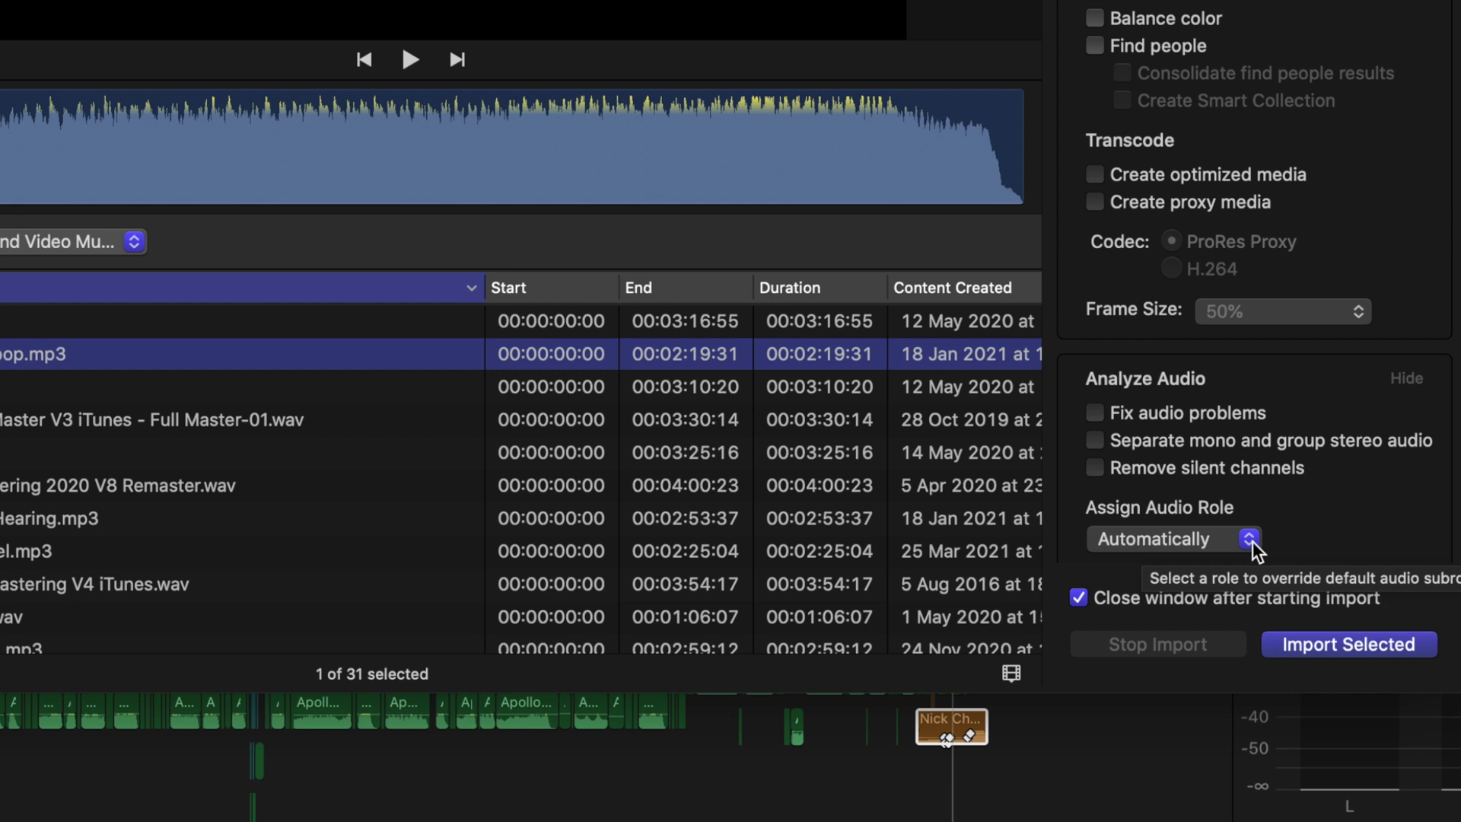
{"action": "left_click", "coordinate": [1249, 538]}
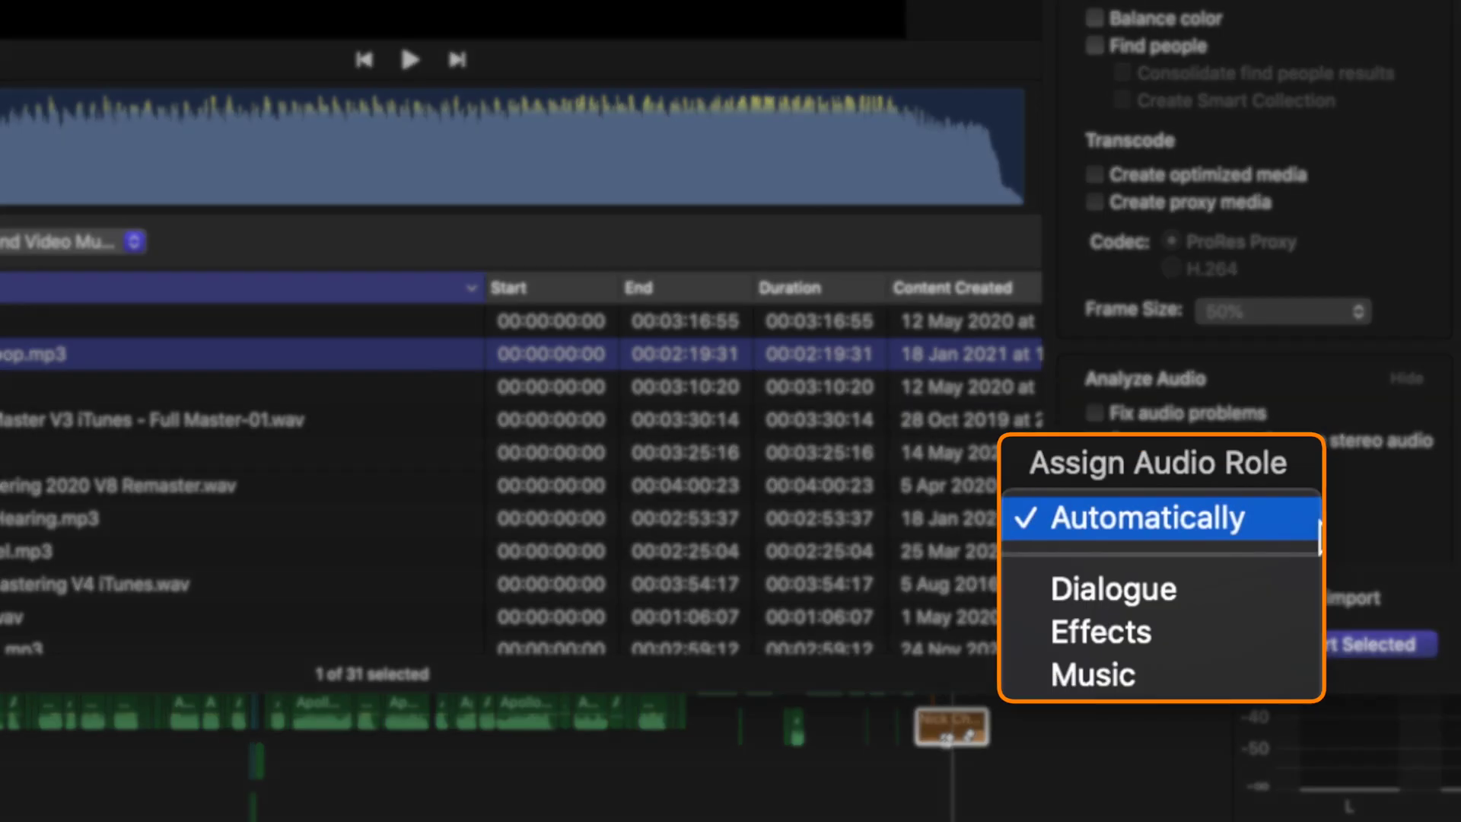
{"action": "left_click", "coordinate": [1254, 685]}
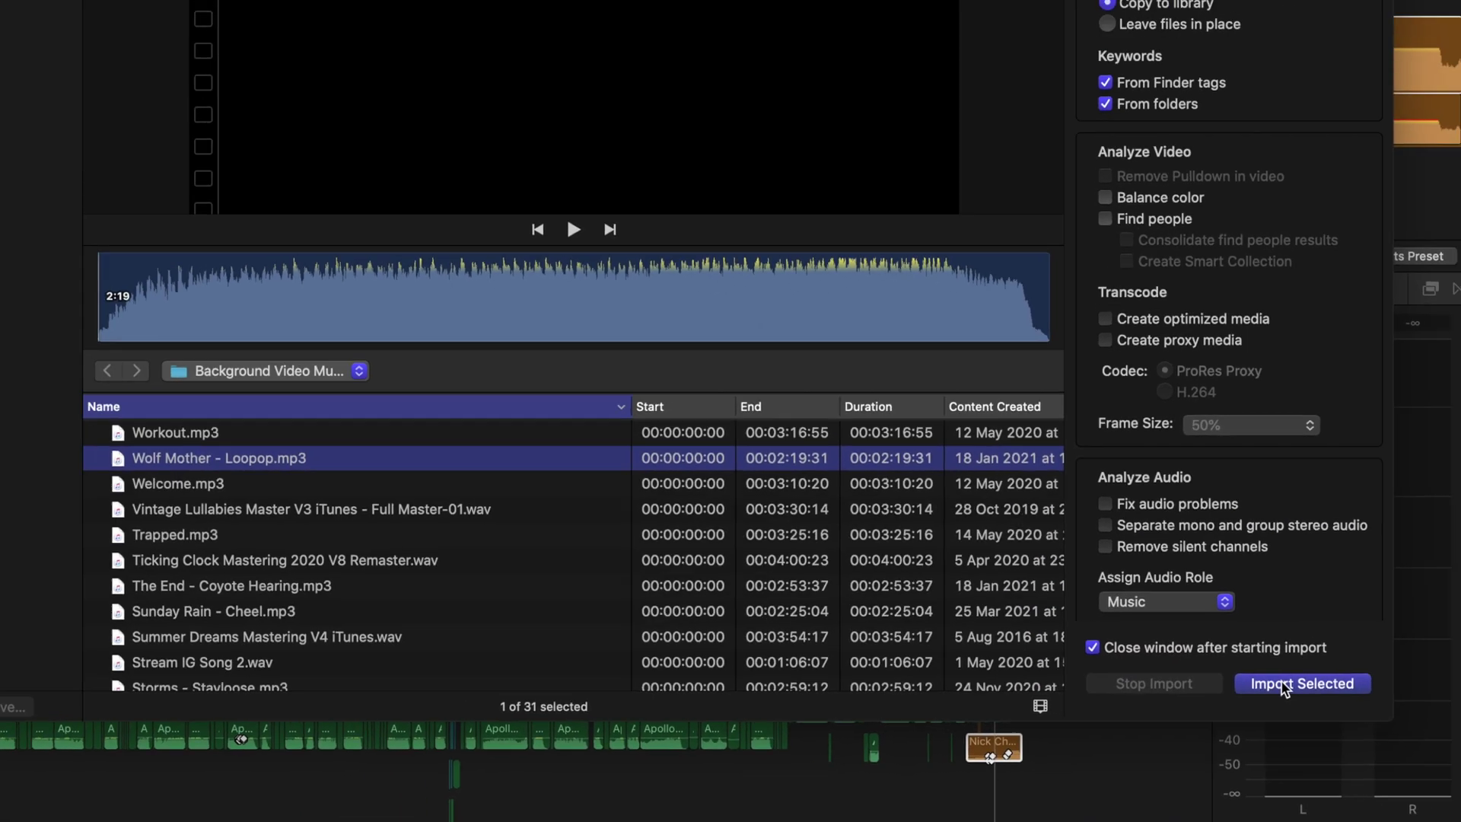
{"action": "left_click", "coordinate": [1284, 688]}
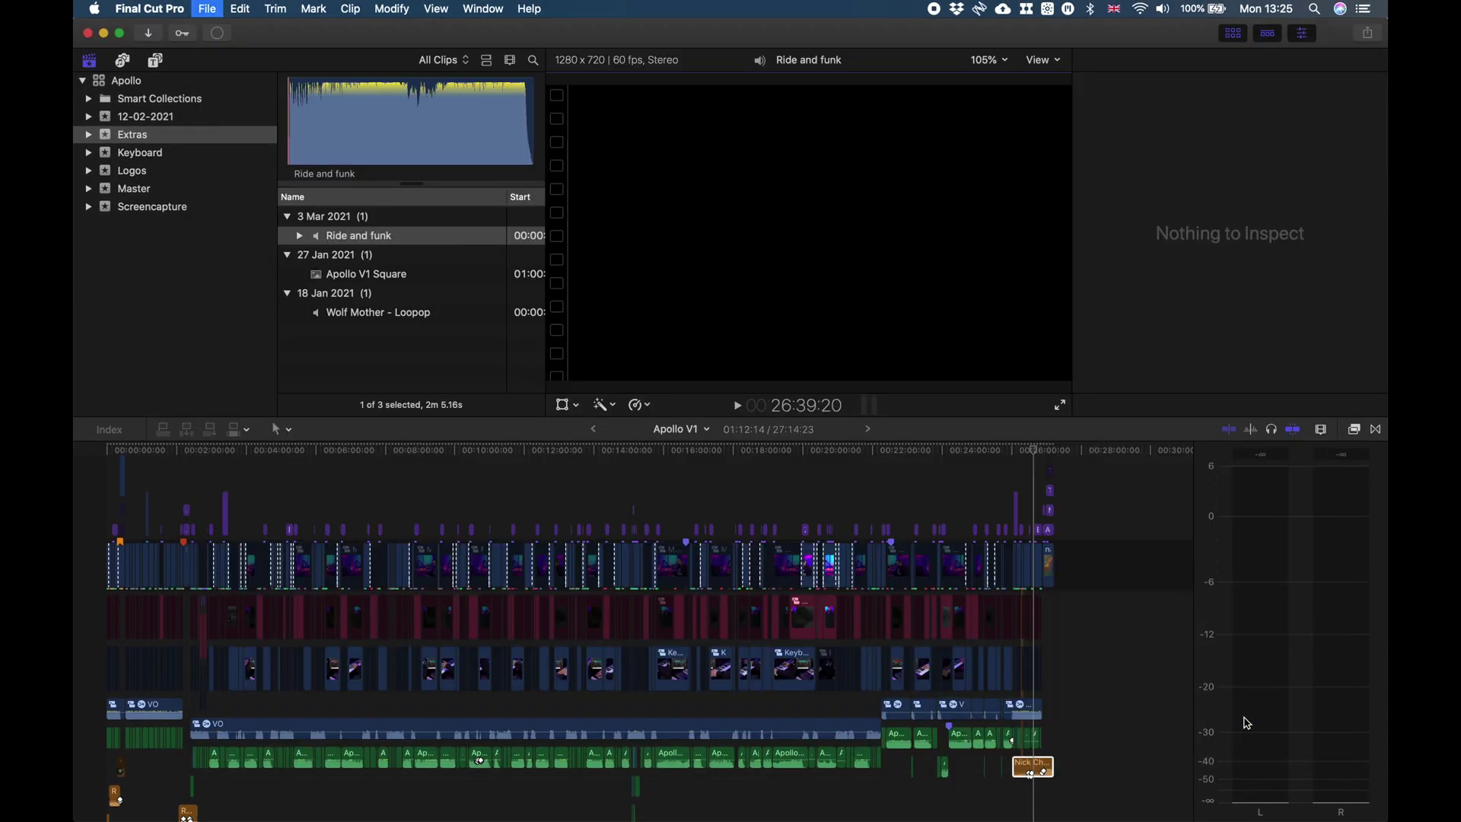
Drag the Wolf Mother - Loopop clip onto the end of the Apollo V1 timeline.
{"action": "left_click", "coordinate": [396, 313]}
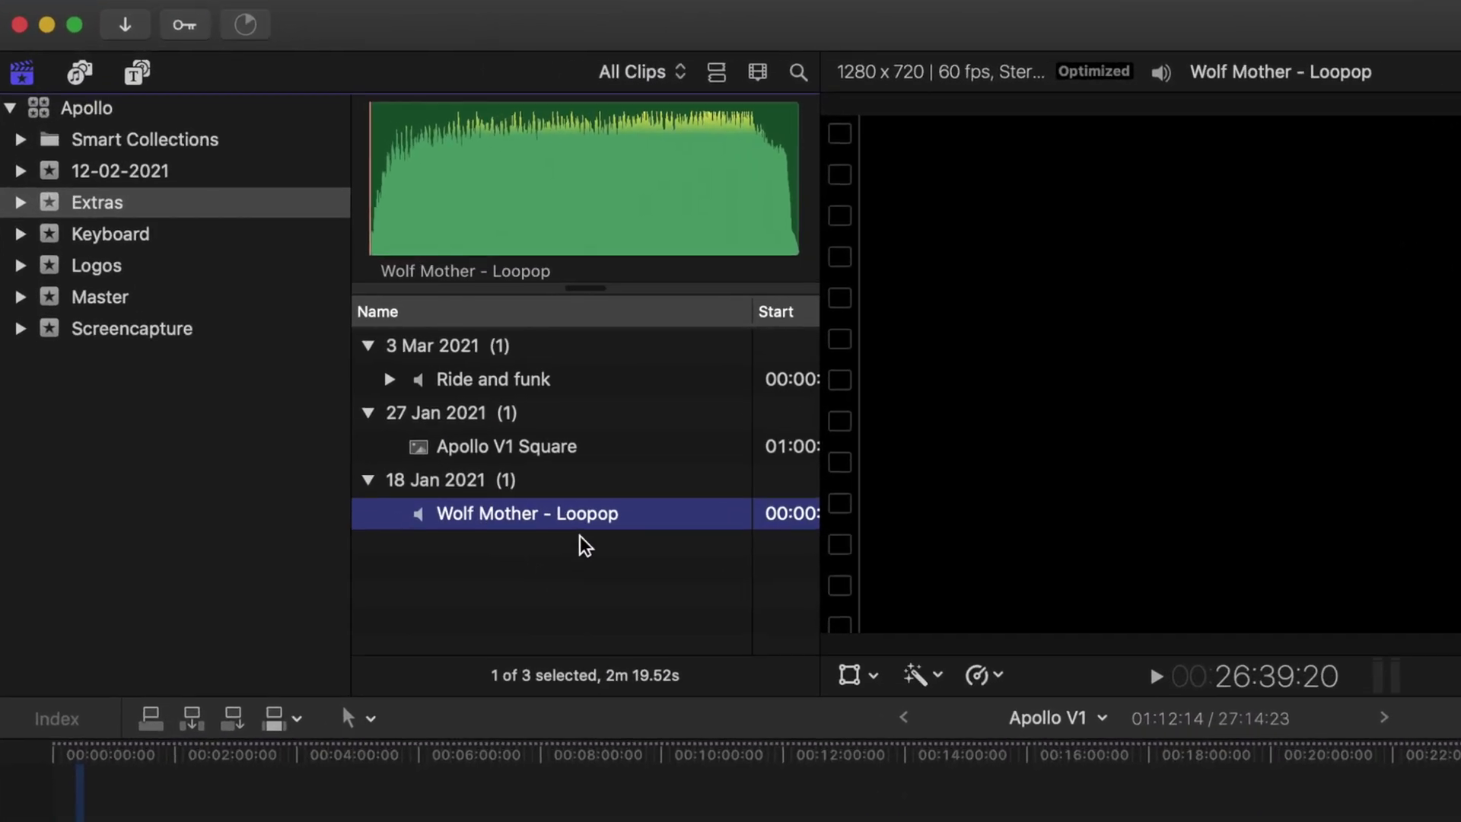
{"action": "key", "text": "super+2"}
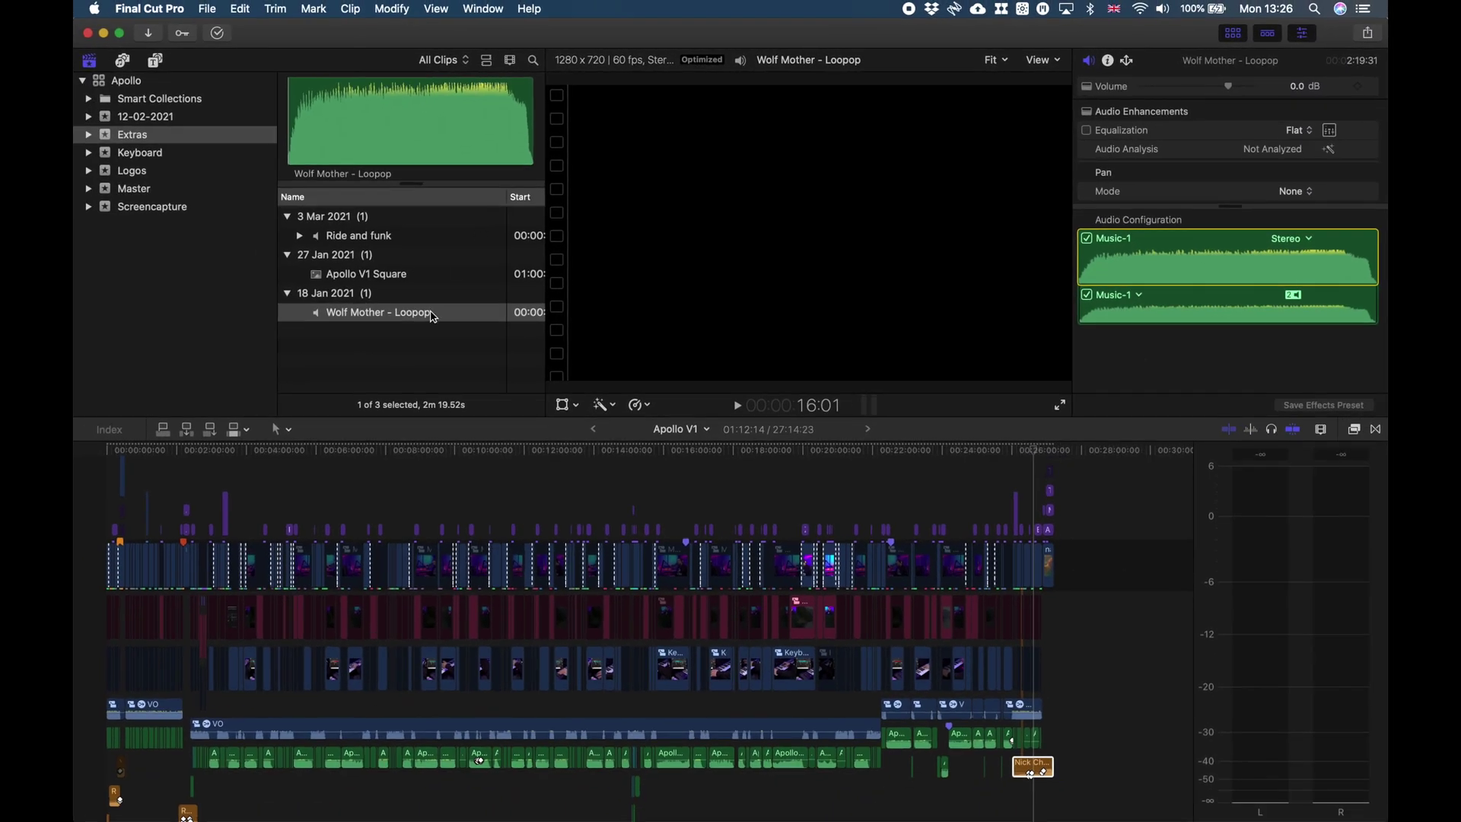
{"action": "left_click", "coordinate": [1020, 567]}
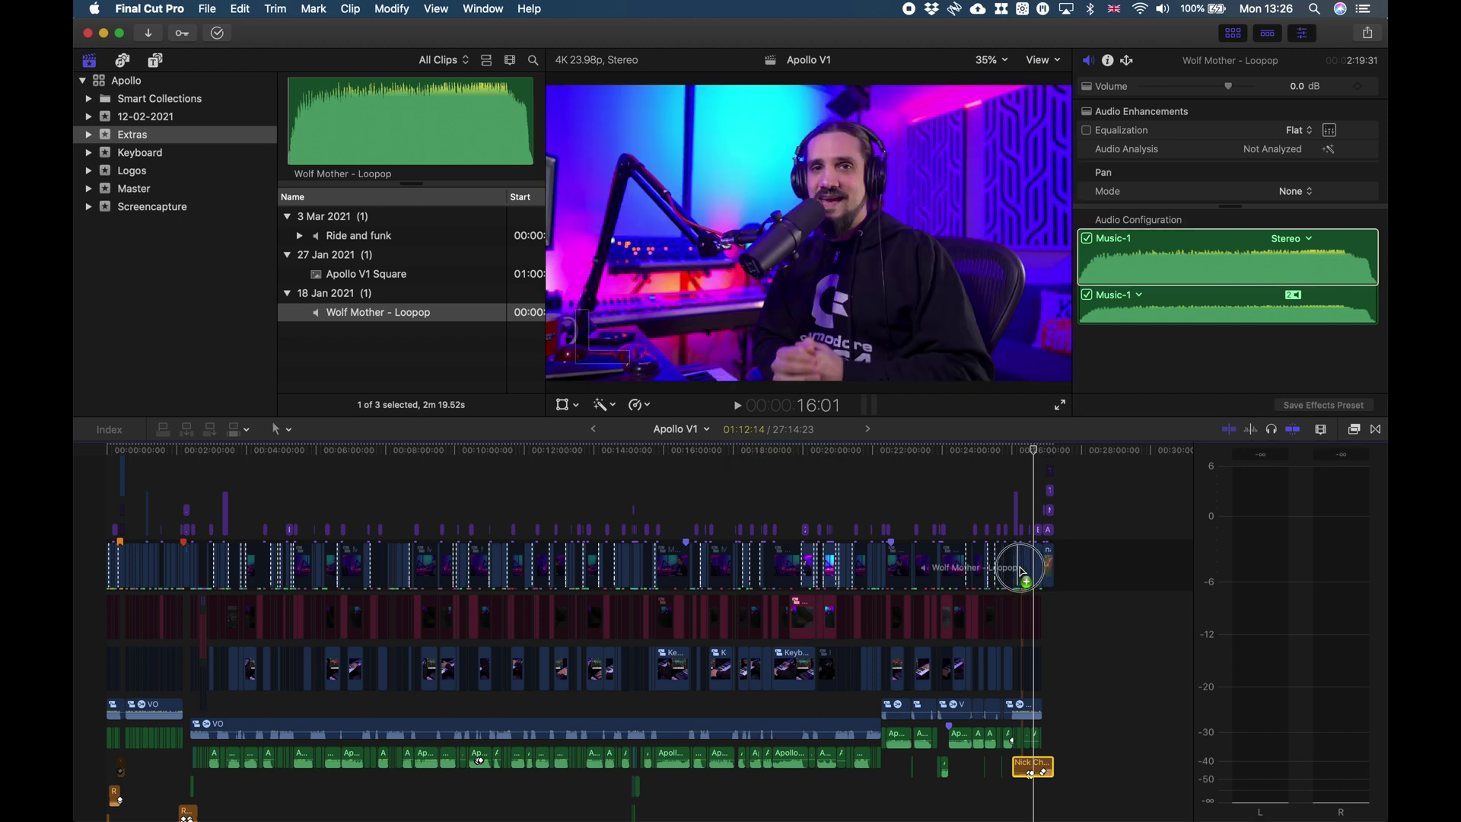
{"action": "left_click_drag", "start_coordinate": [1084, 604], "coordinate": [1053, 562]}
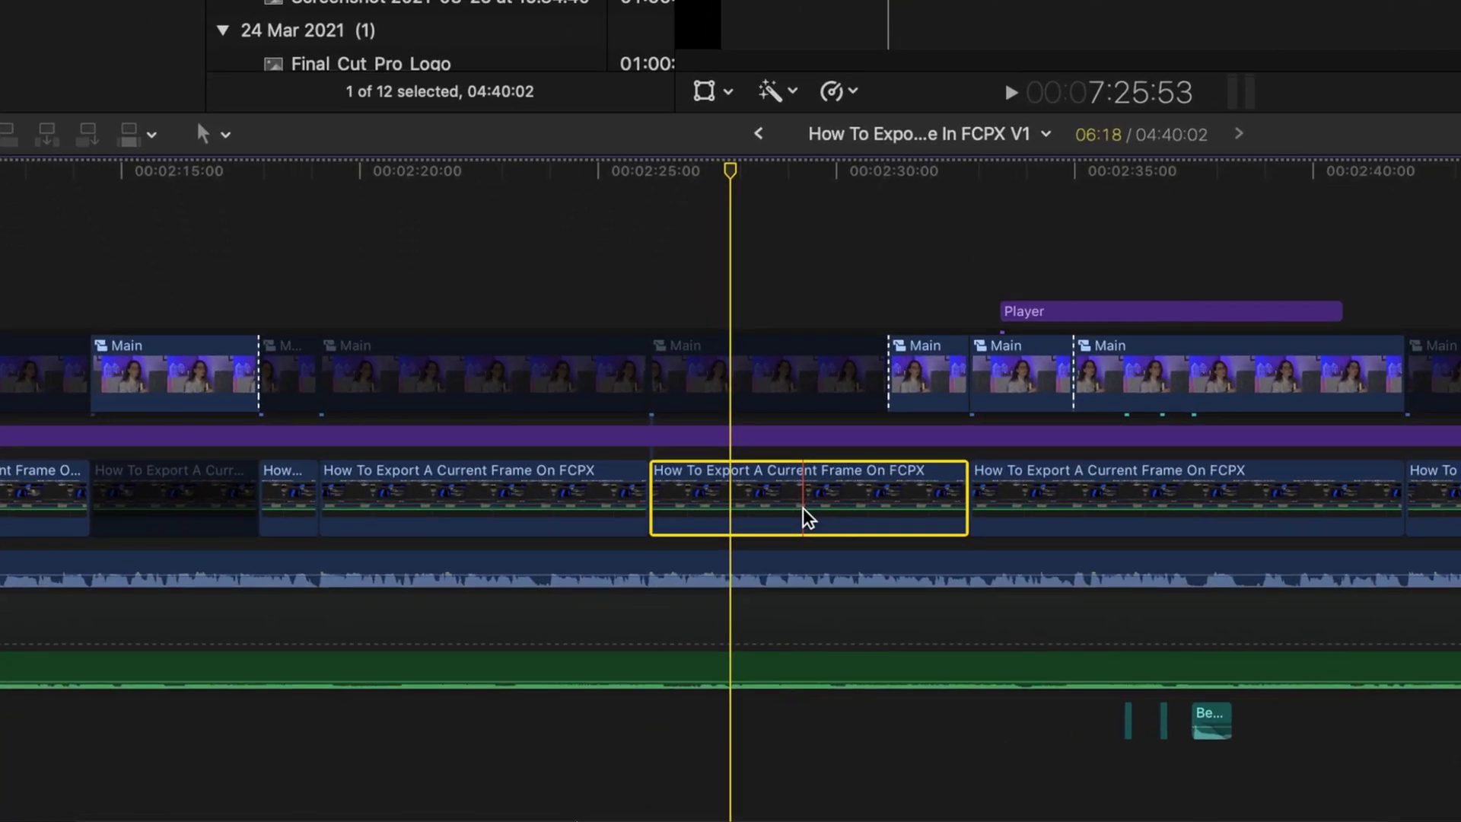
Open the Roles editor for the How To Export A Still Frame In FCPX library via Edit Roles.
{"action": "right_click", "coordinate": [746, 481]}
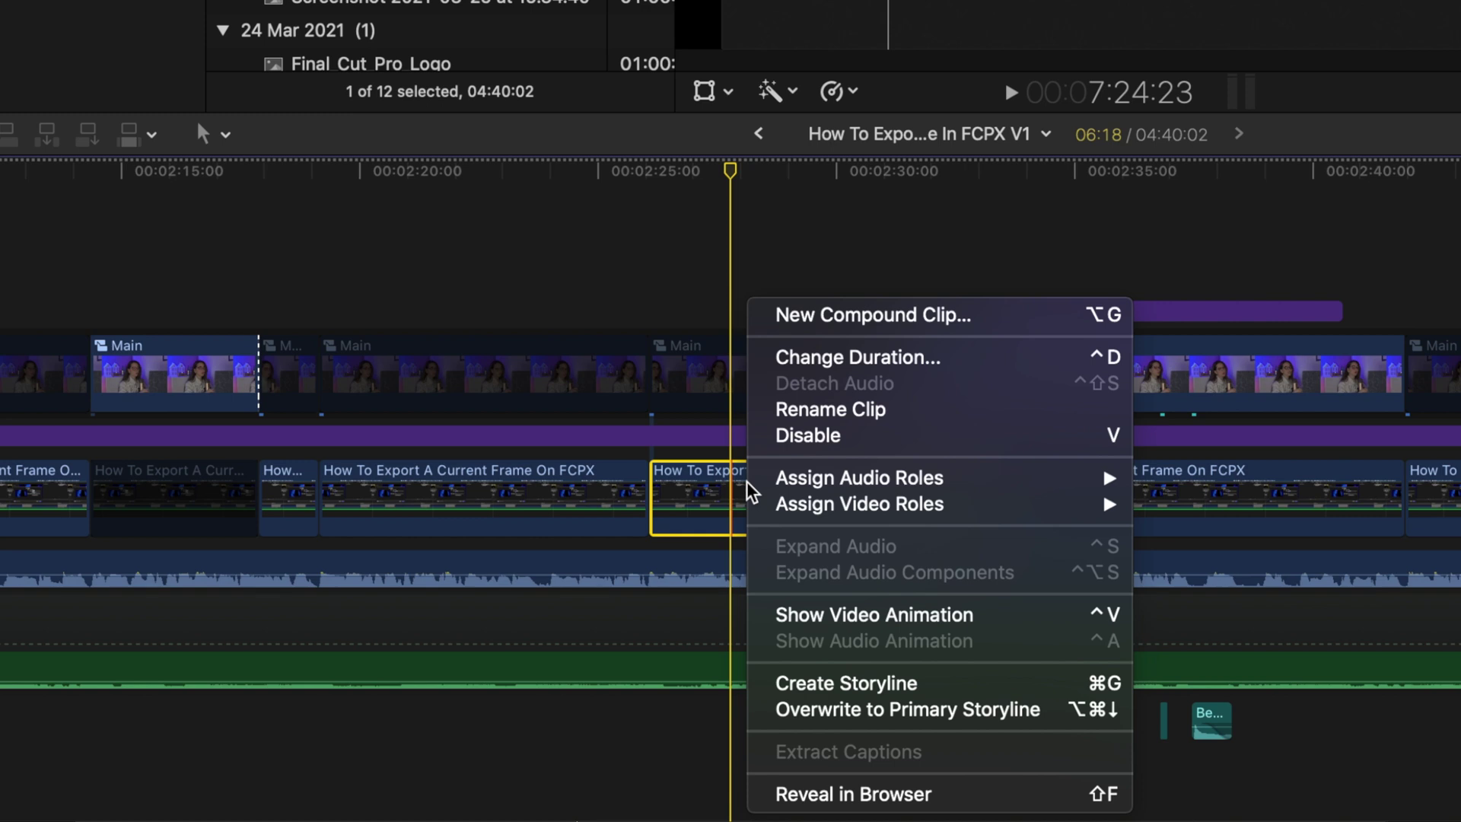
{"action": "mouse_move", "coordinate": [780, 489]}
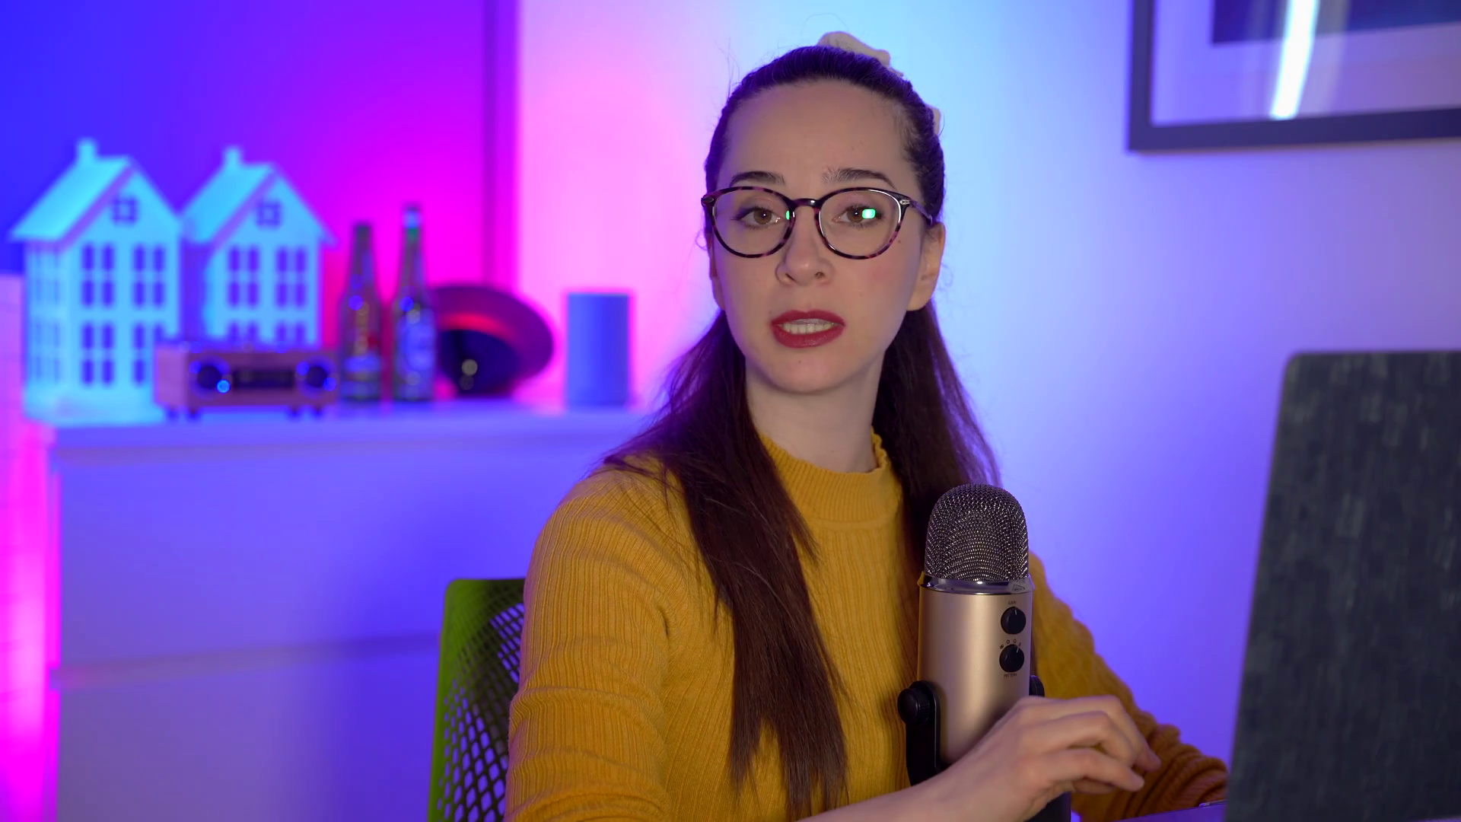
{"action": "mouse_move", "coordinate": [784, 514]}
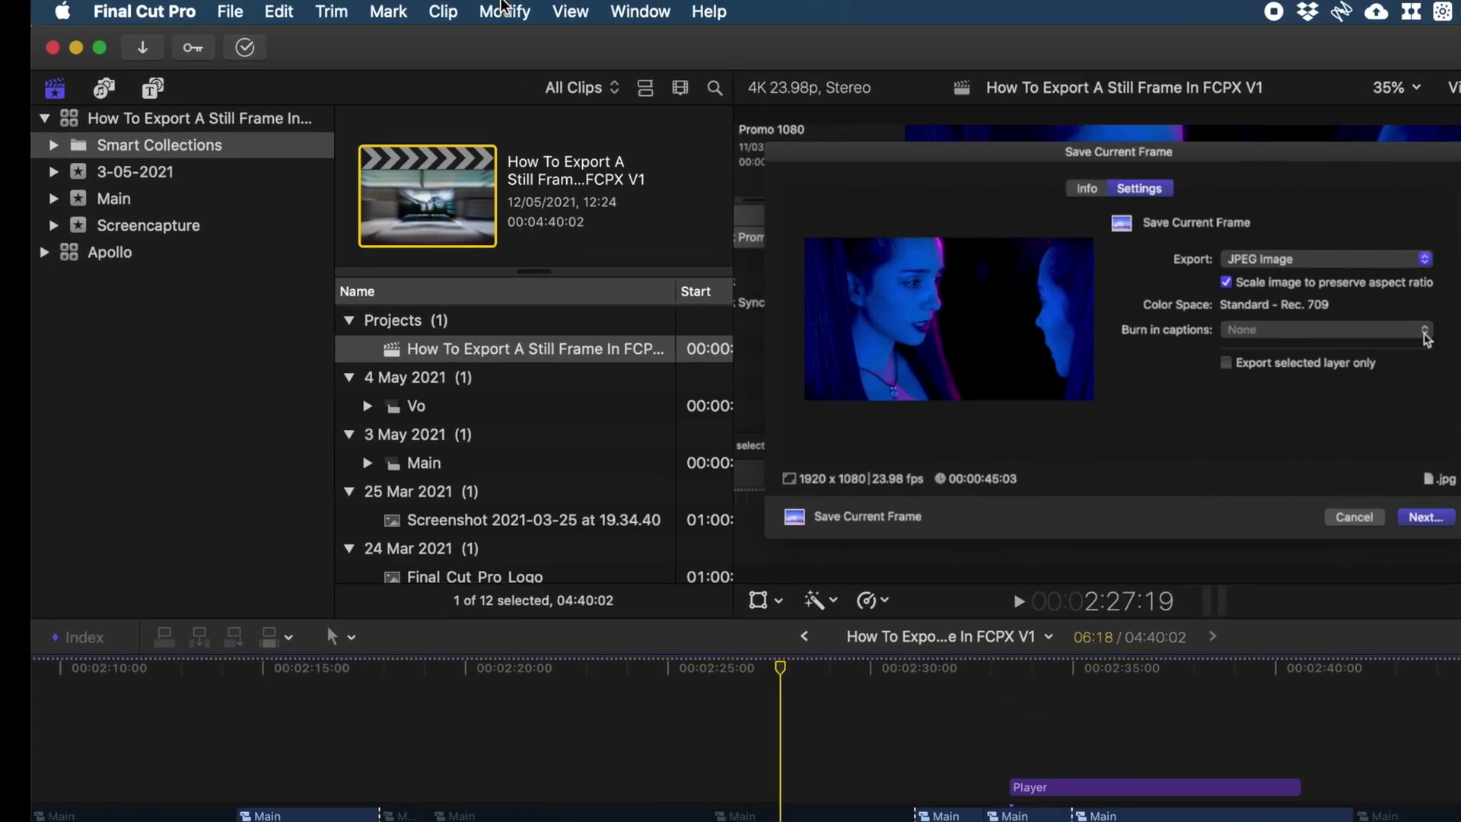
{"action": "left_click", "coordinate": [391, 9]}
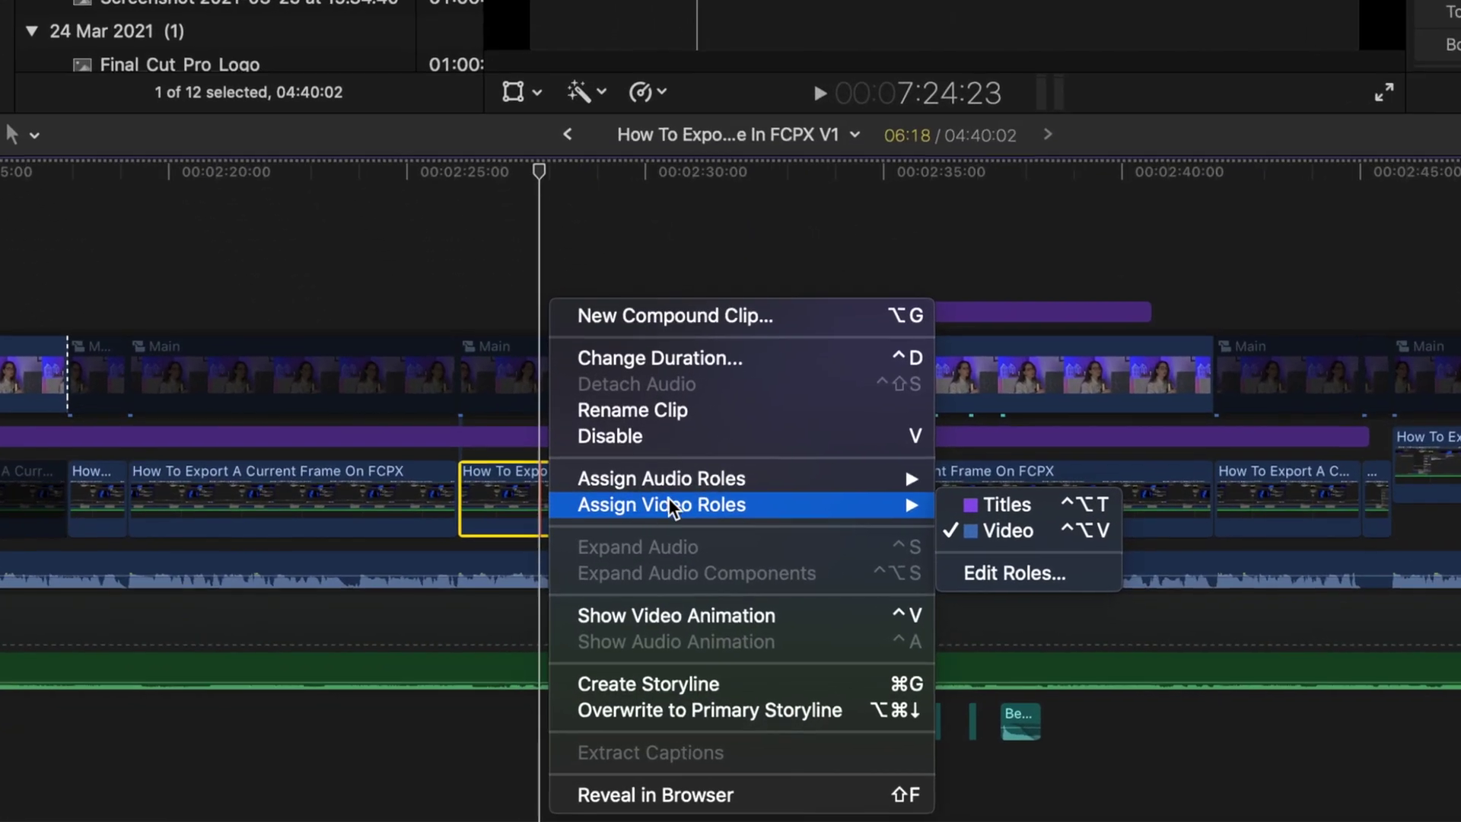
{"action": "mouse_move", "coordinate": [669, 583]}
{"action": "mouse_move", "coordinate": [905, 502]}
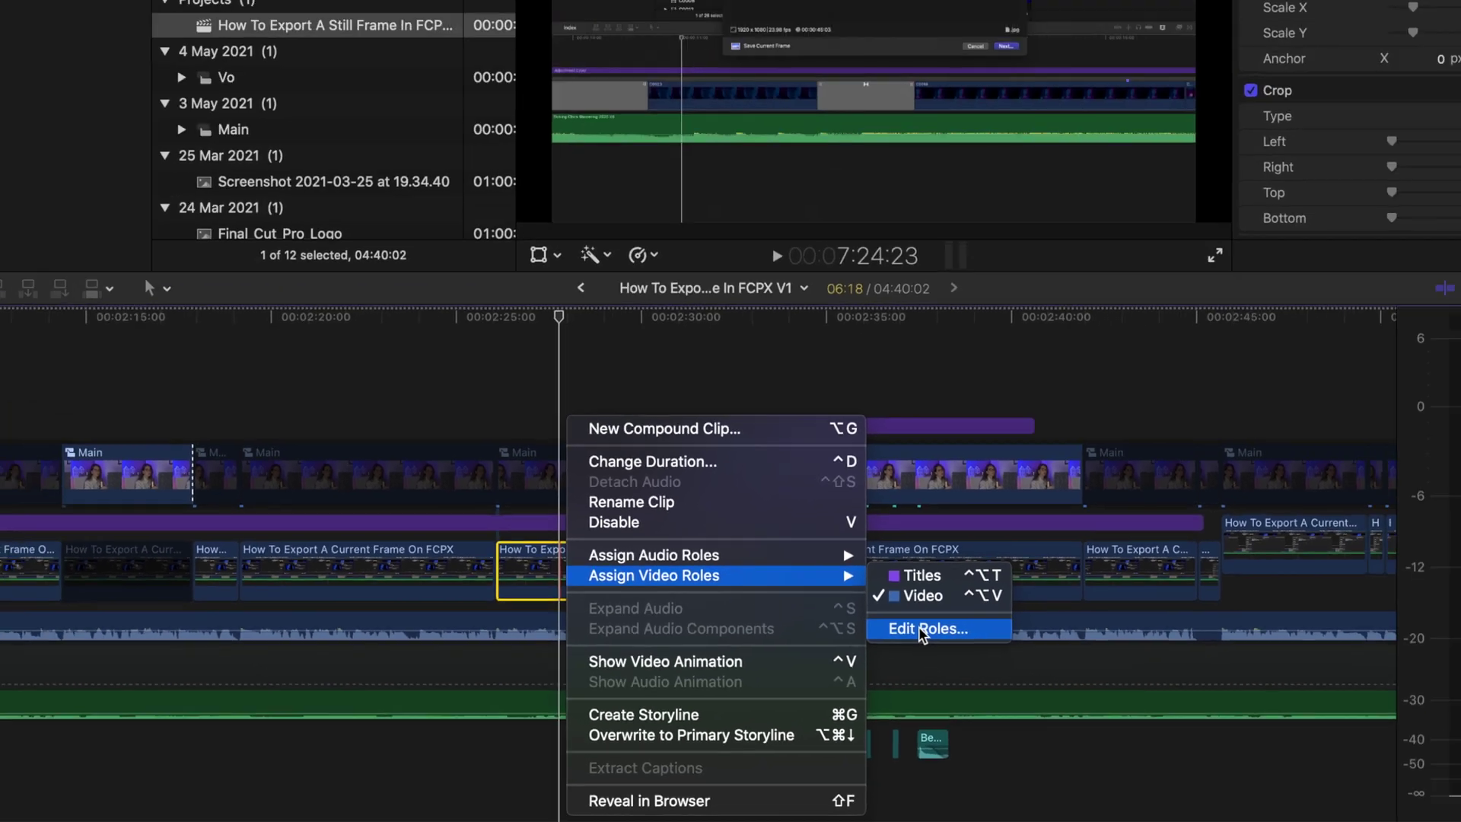
{"action": "left_click", "coordinate": [981, 572]}
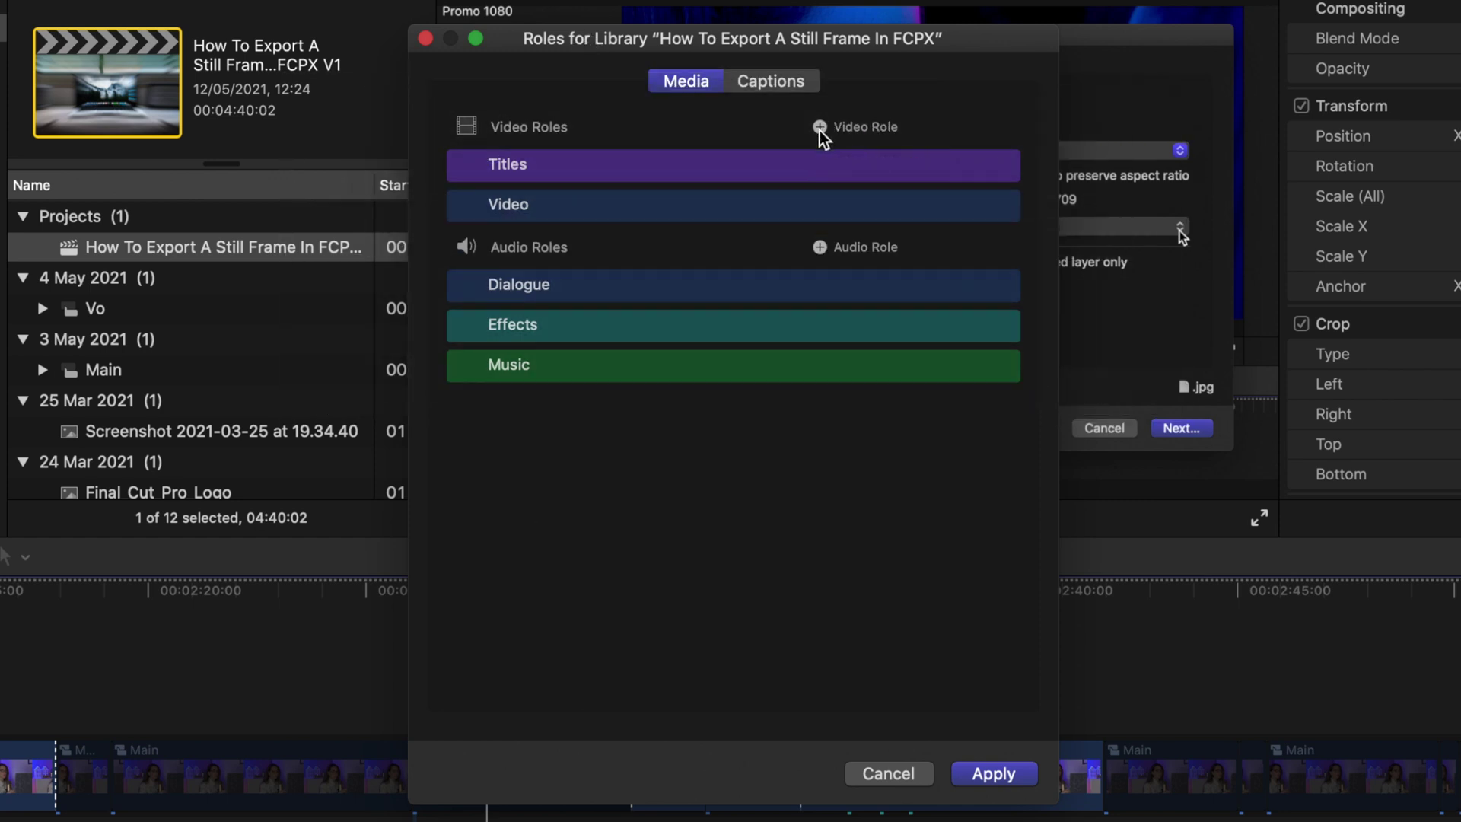
Add a new custom video role for Screen Capture Clip.
{"action": "left_click", "coordinate": [819, 127]}
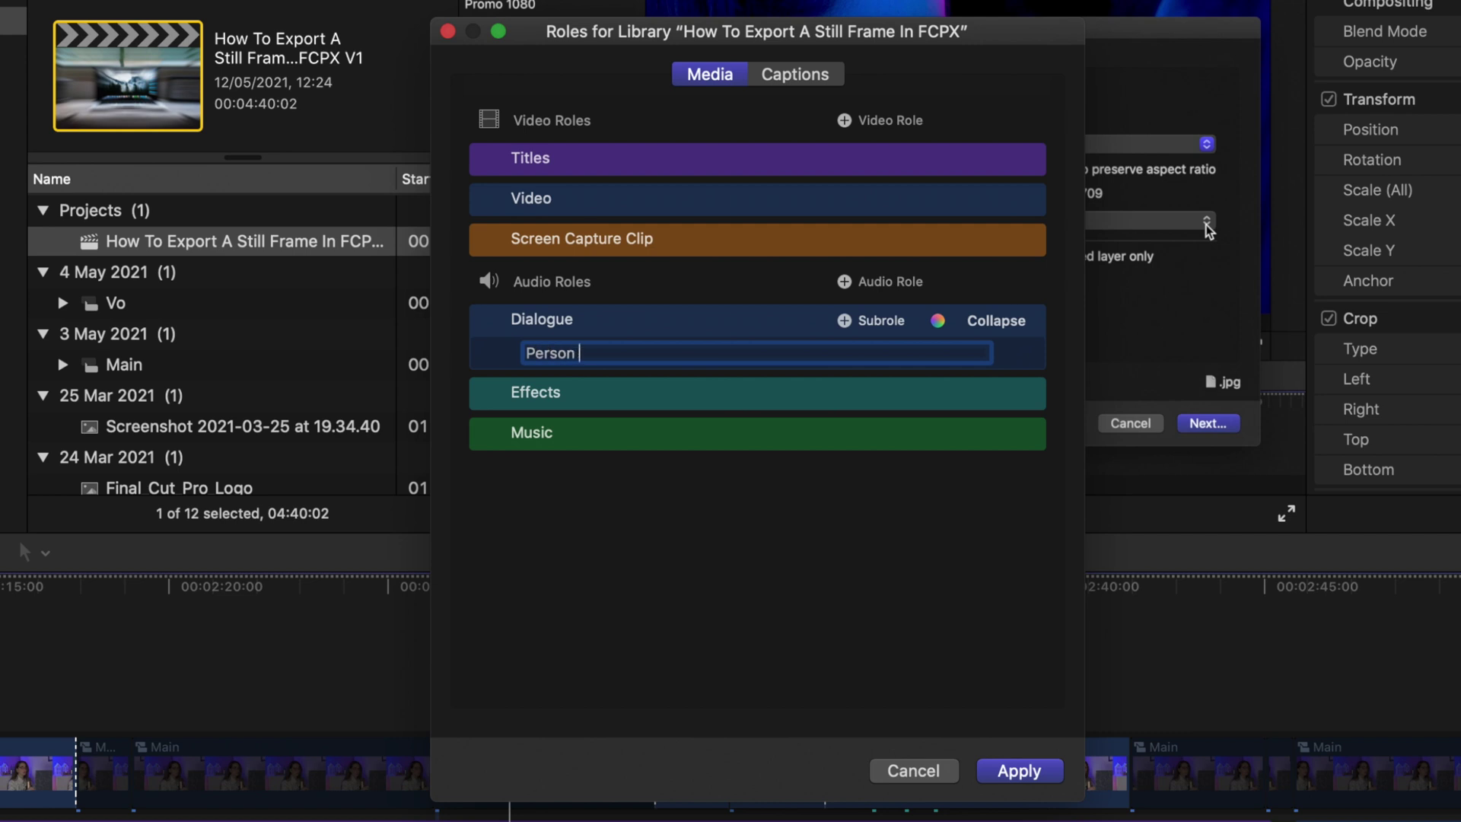
Name Dialogue subroles Person 1 and Person 2, color Dialogue red, and collapse it.
{"action": "type", "text": "1"}
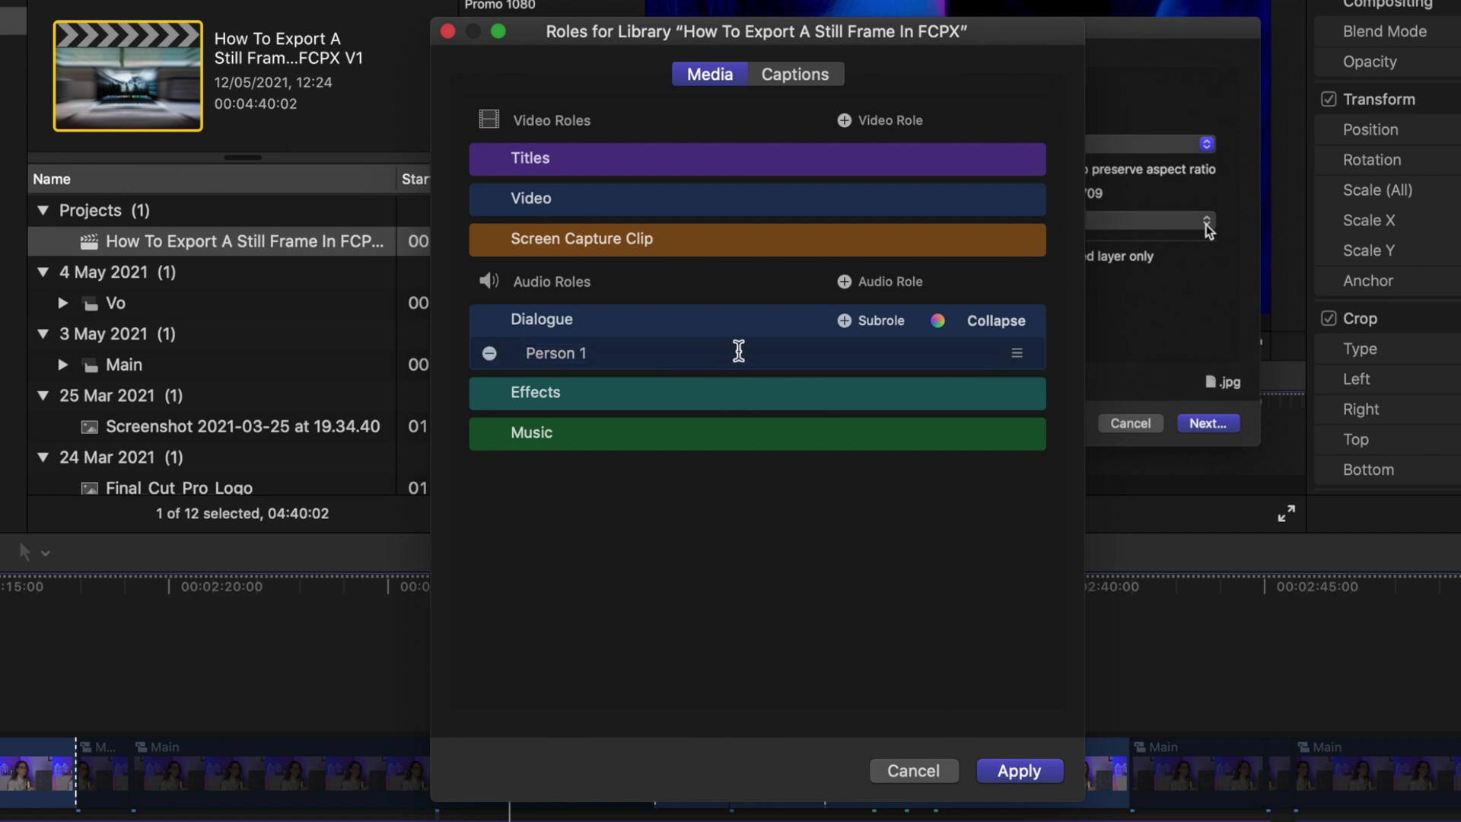
{"action": "left_click", "coordinate": [845, 320]}
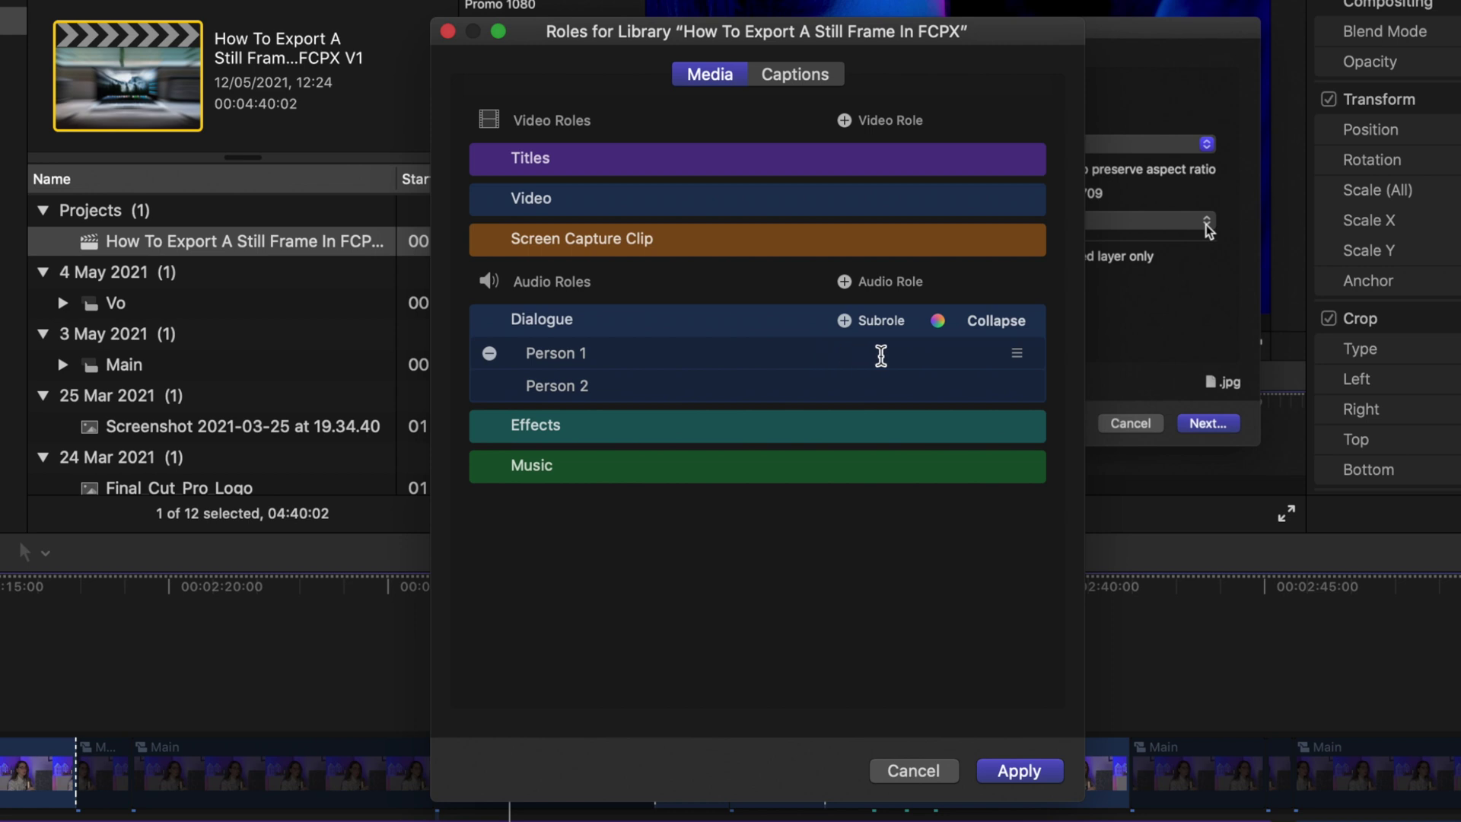
{"action": "left_click", "coordinate": [939, 320]}
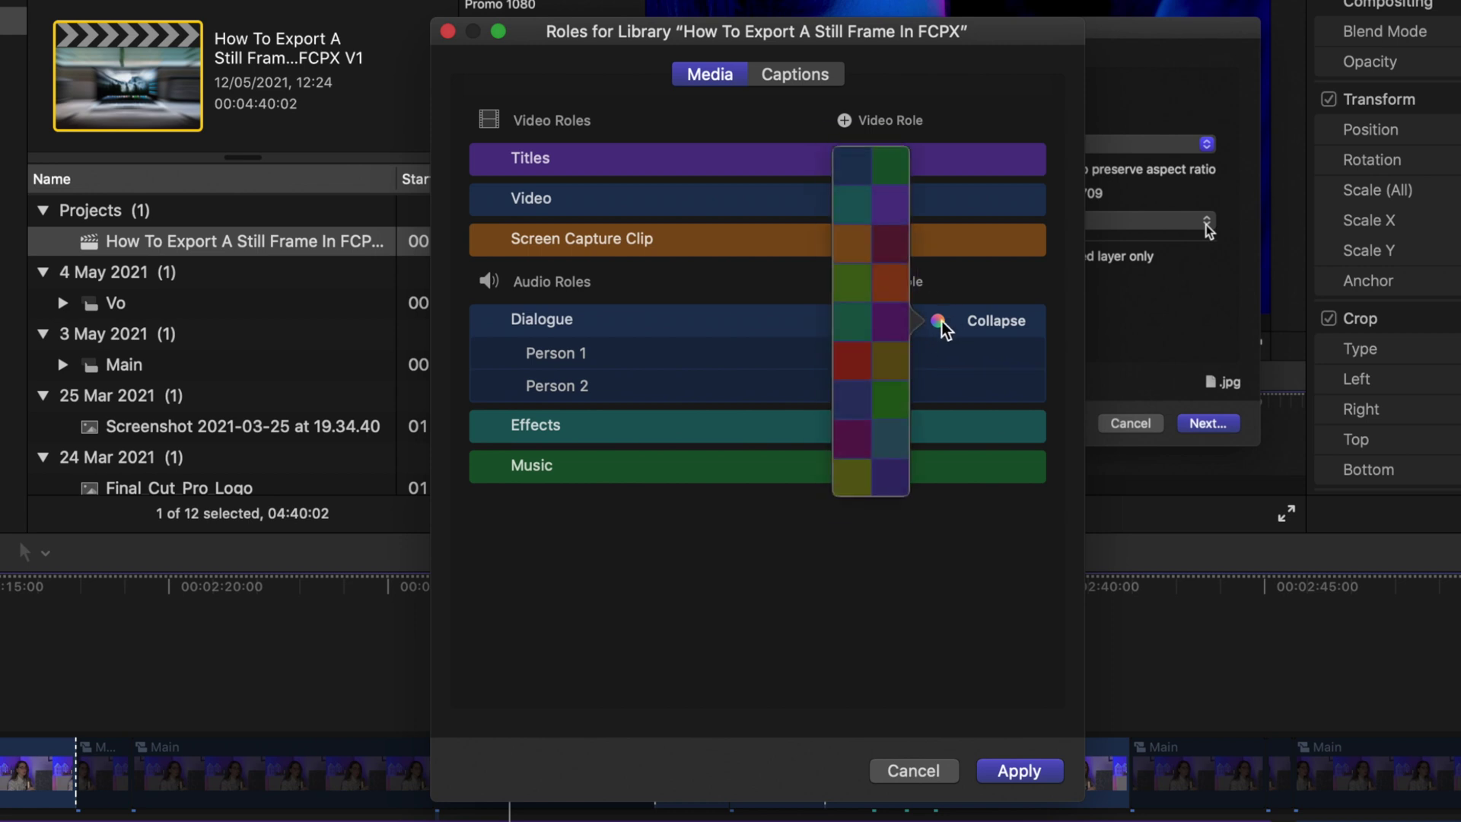
{"action": "left_click", "coordinate": [860, 363]}
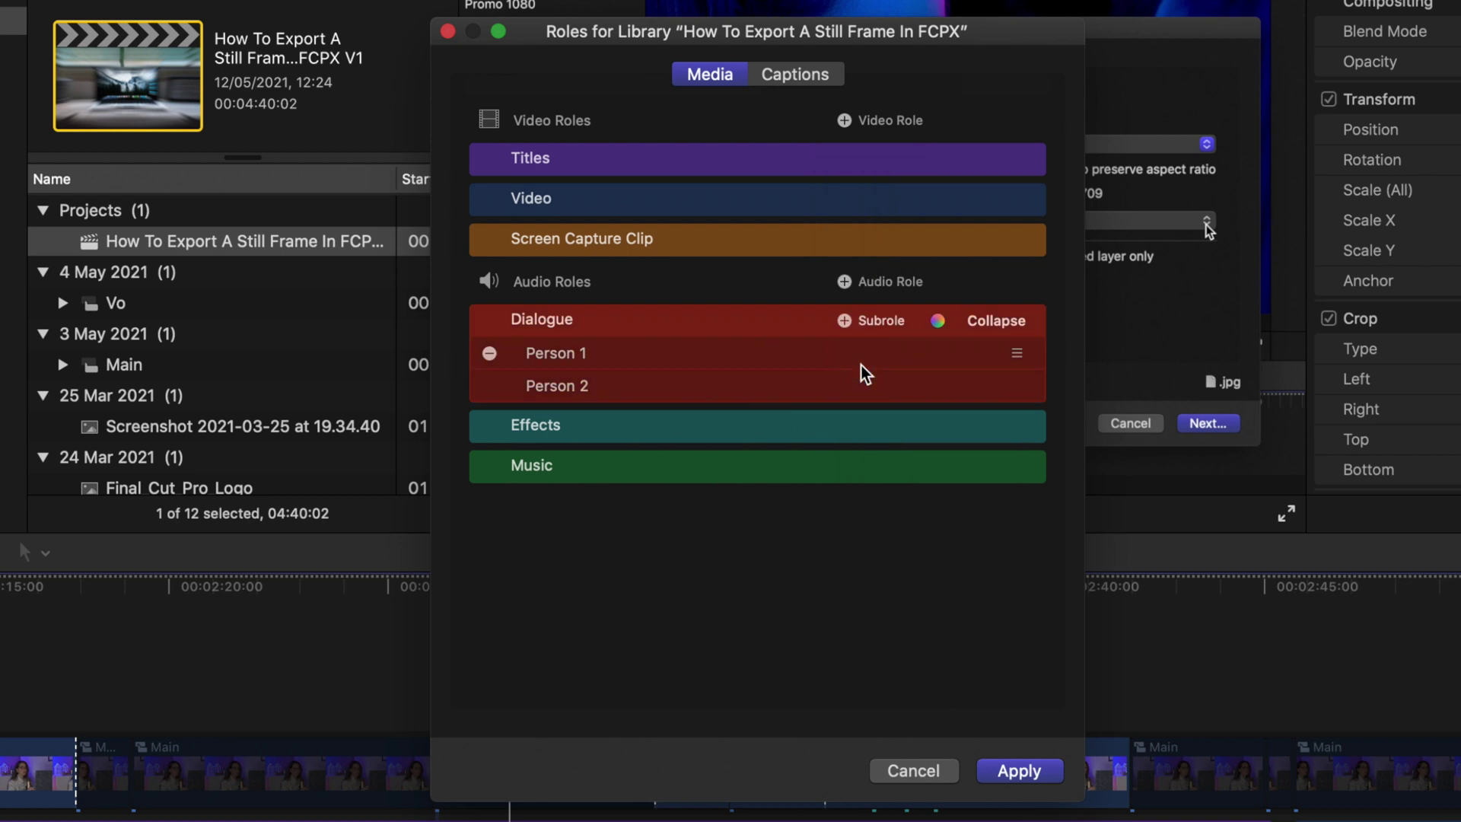
{"action": "left_click", "coordinate": [993, 319]}
{"action": "left_click", "coordinate": [994, 319]}
{"action": "left_click", "coordinate": [993, 318]}
{"action": "left_click", "coordinate": [994, 318]}
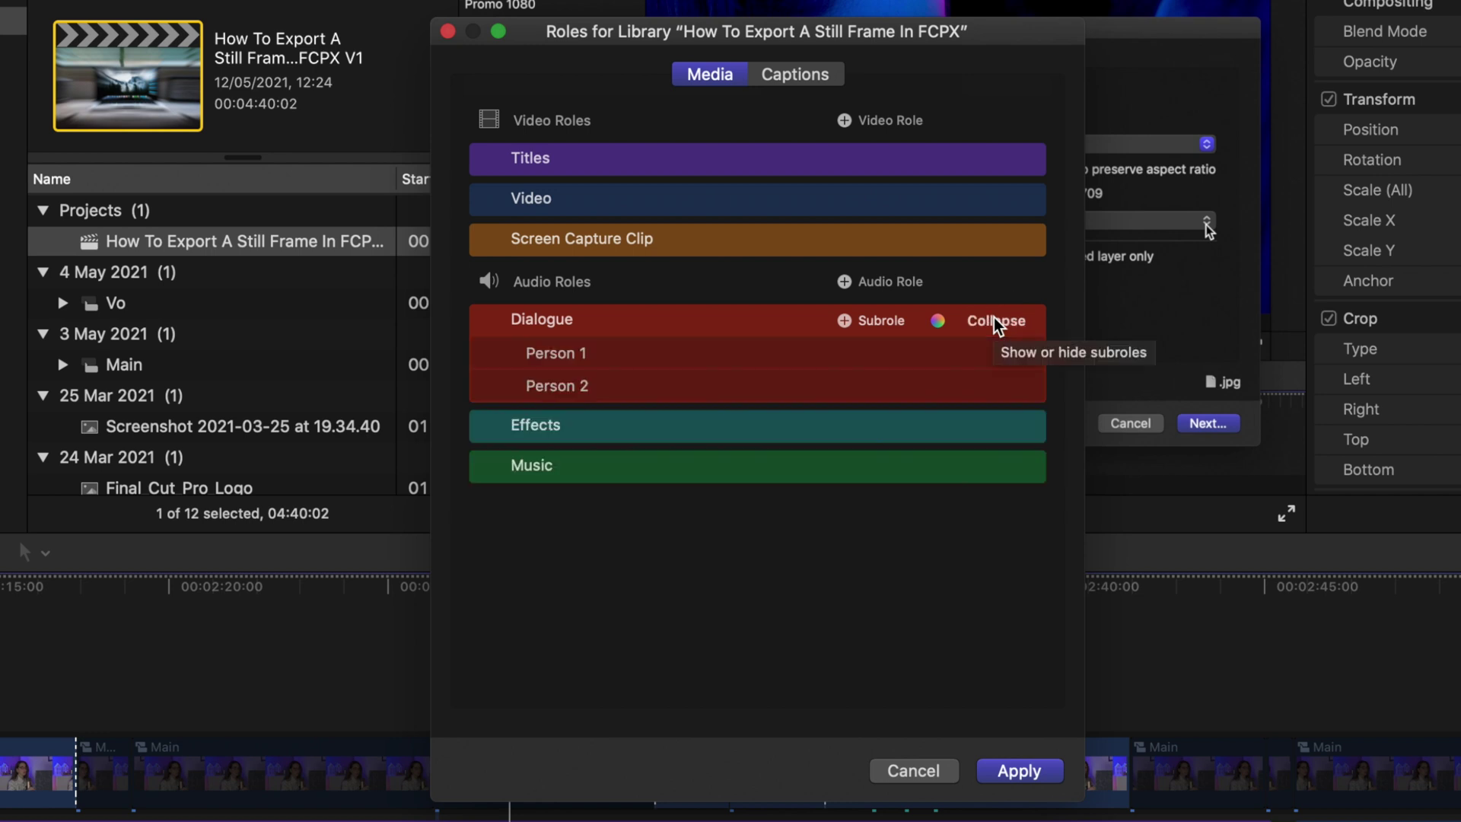
{"action": "left_click", "coordinate": [994, 319]}
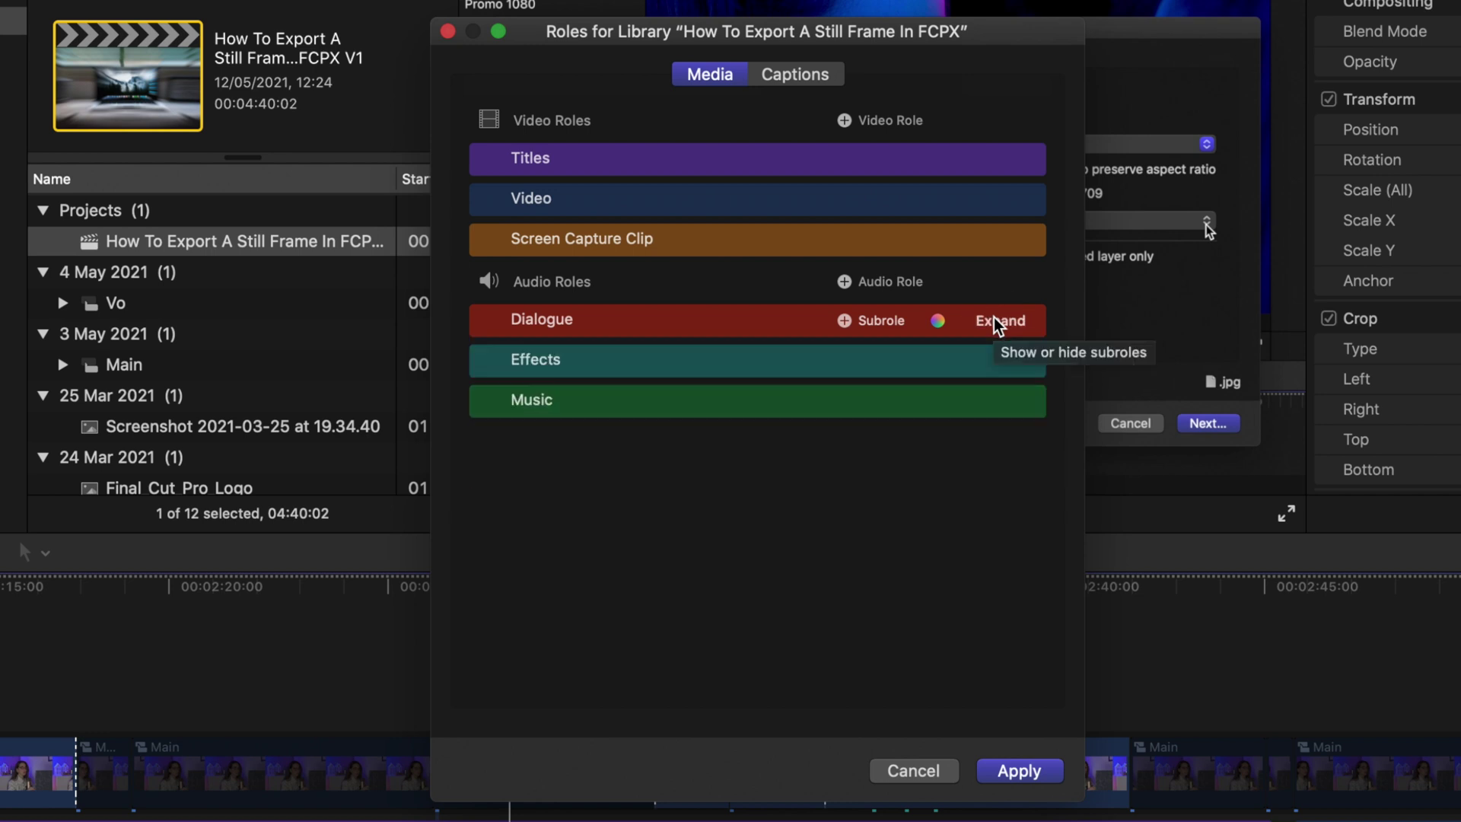
Apply the role changes, then reopen the roles editor and add another custom video role.
{"action": "left_click", "coordinate": [1019, 770]}
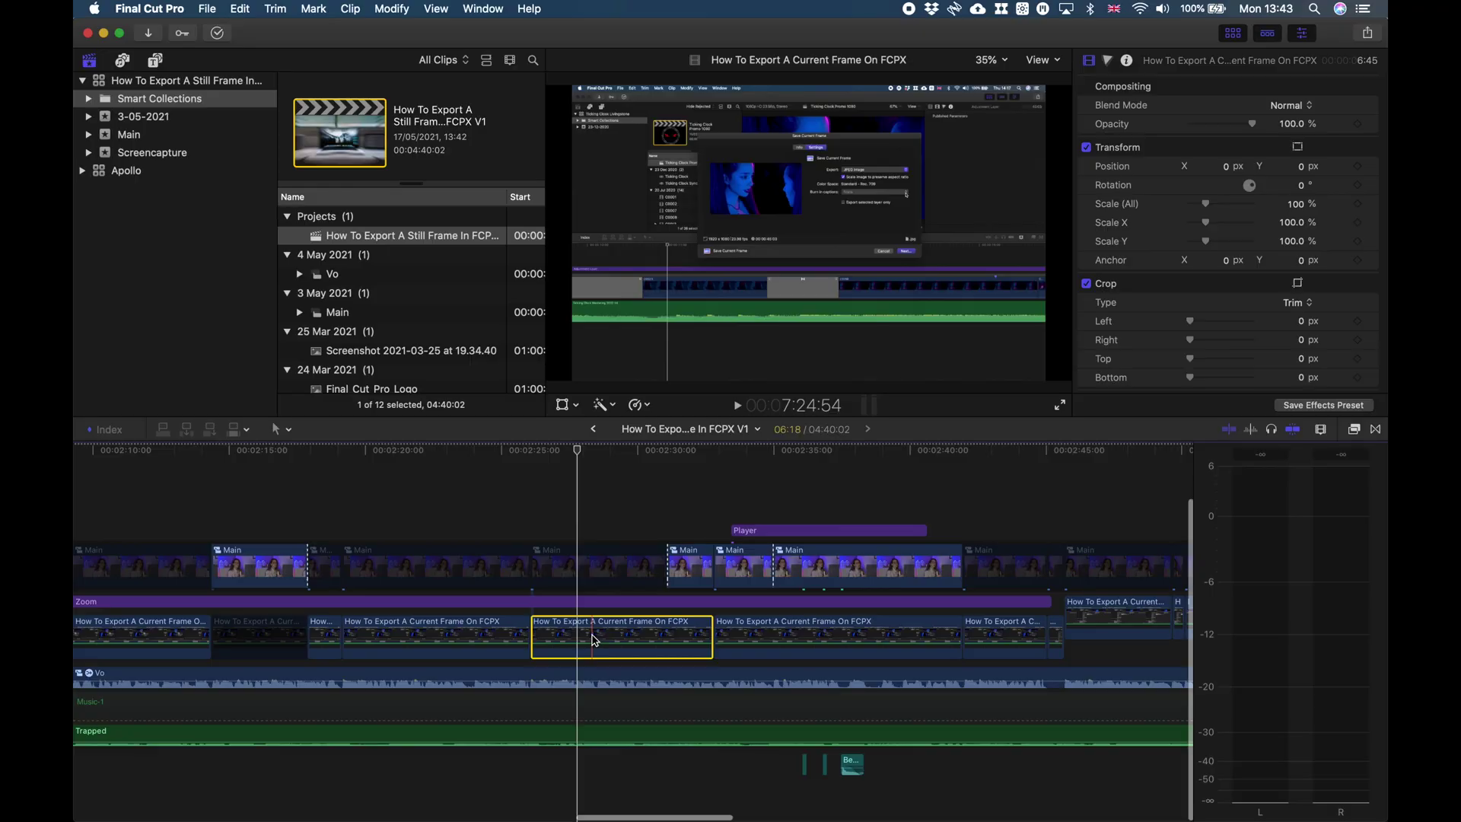
{"action": "right_click", "coordinate": [592, 638]}
{"action": "mouse_move", "coordinate": [623, 641]}
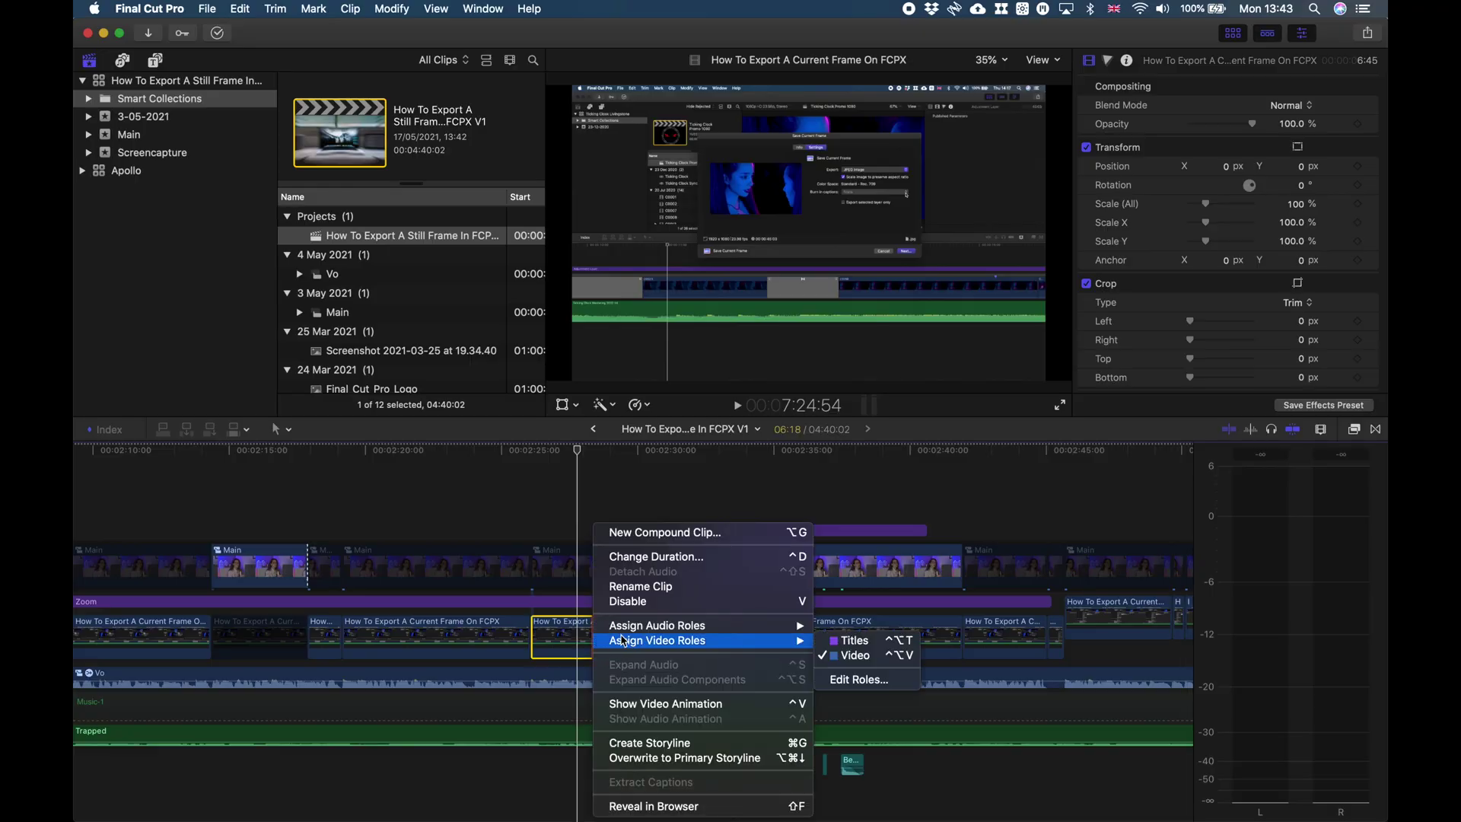
{"action": "left_click", "coordinate": [859, 680]}
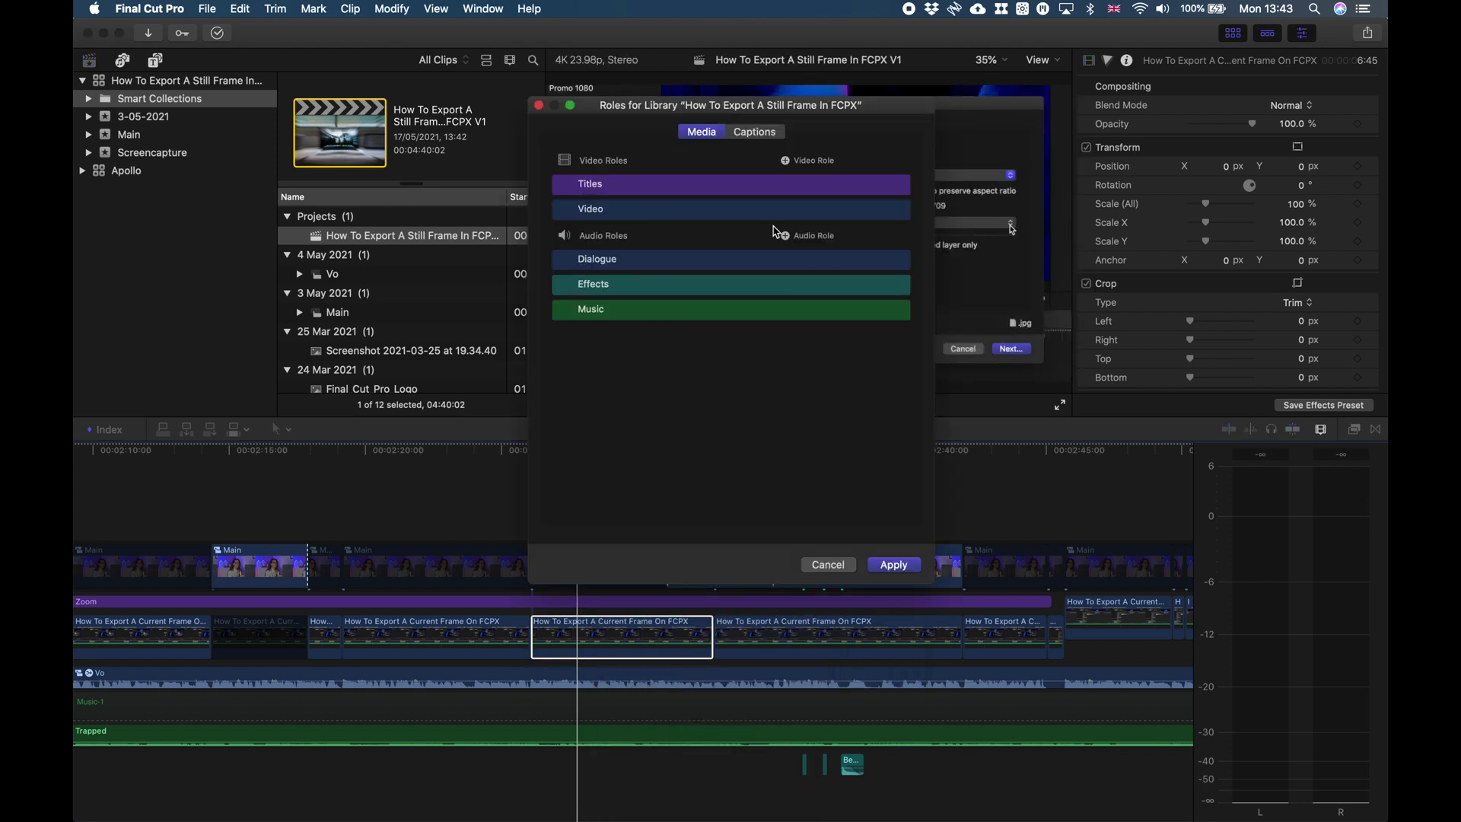
{"action": "left_click", "coordinate": [786, 162]}
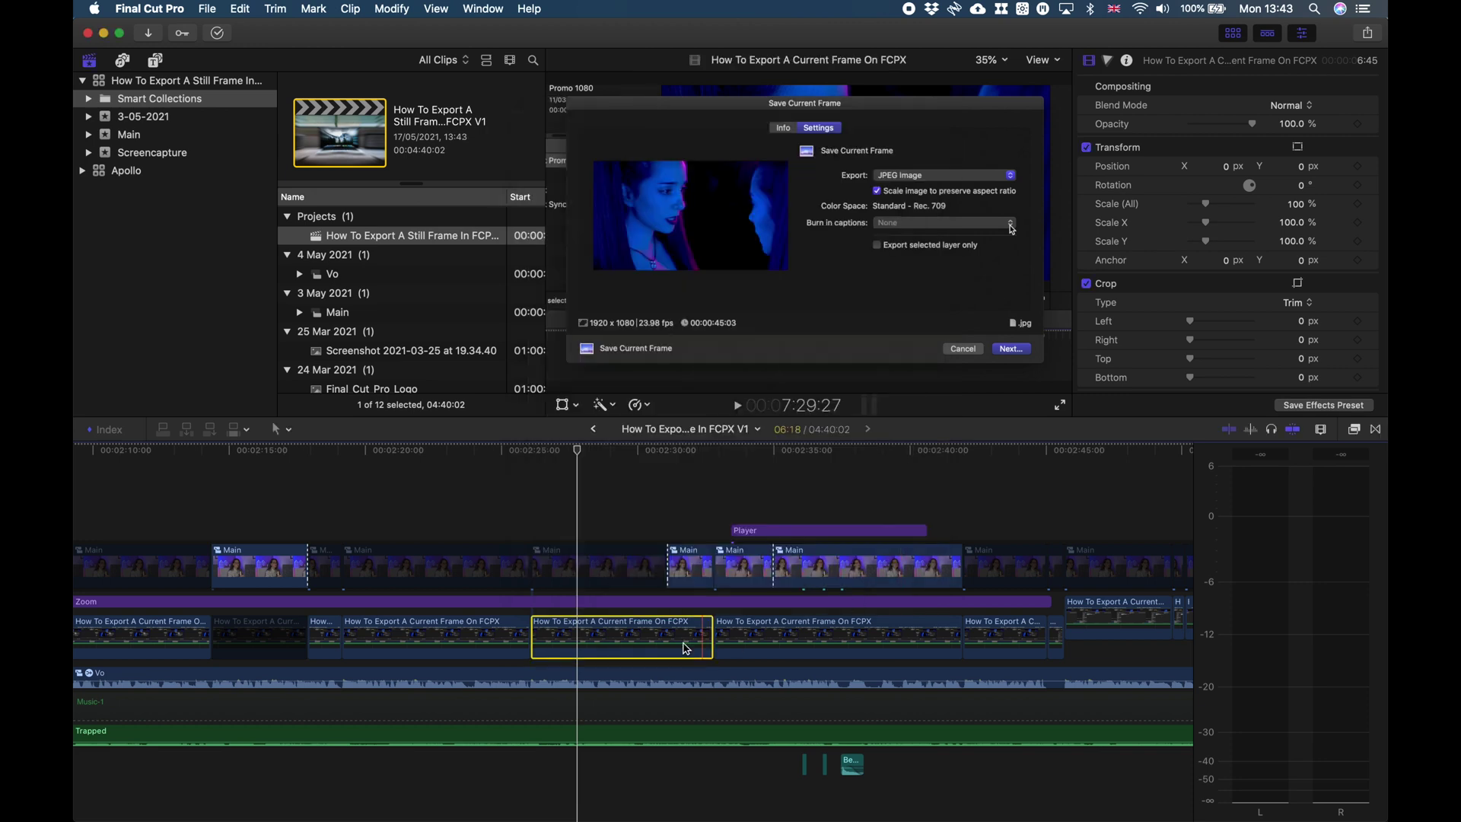
Assign the Screencapture video role to the How To Export A Current Frame On FCPX clip.
{"action": "right_click", "coordinate": [655, 638]}
{"action": "mouse_move", "coordinate": [698, 645]}
{"action": "left_click", "coordinate": [947, 673]}
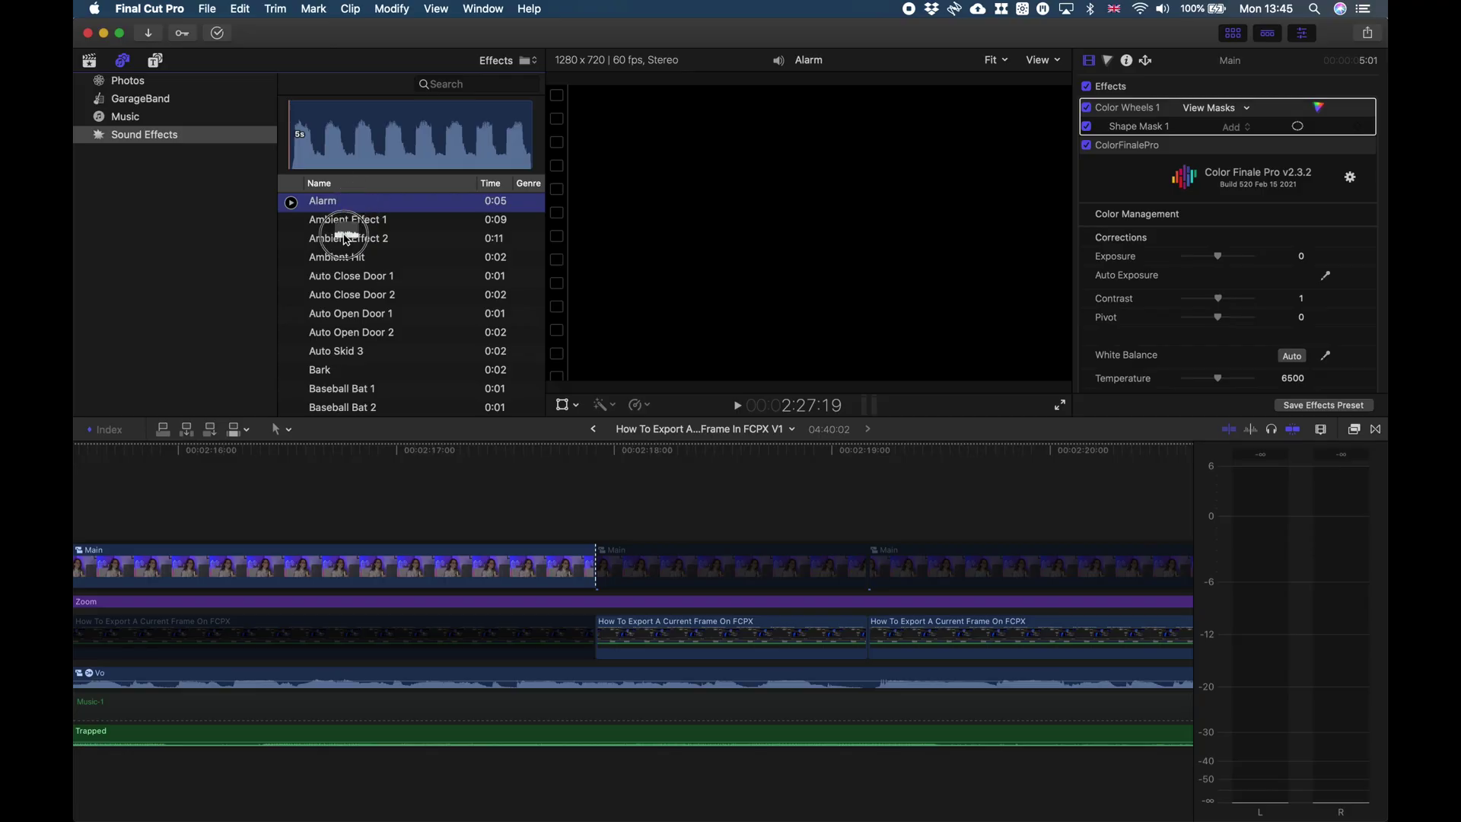
Place the Alarm sound effect beneath the Trapped music clip and zoom the timeline out.
{"action": "left_click_drag", "start_coordinate": [373, 199], "coordinate": [223, 765]}
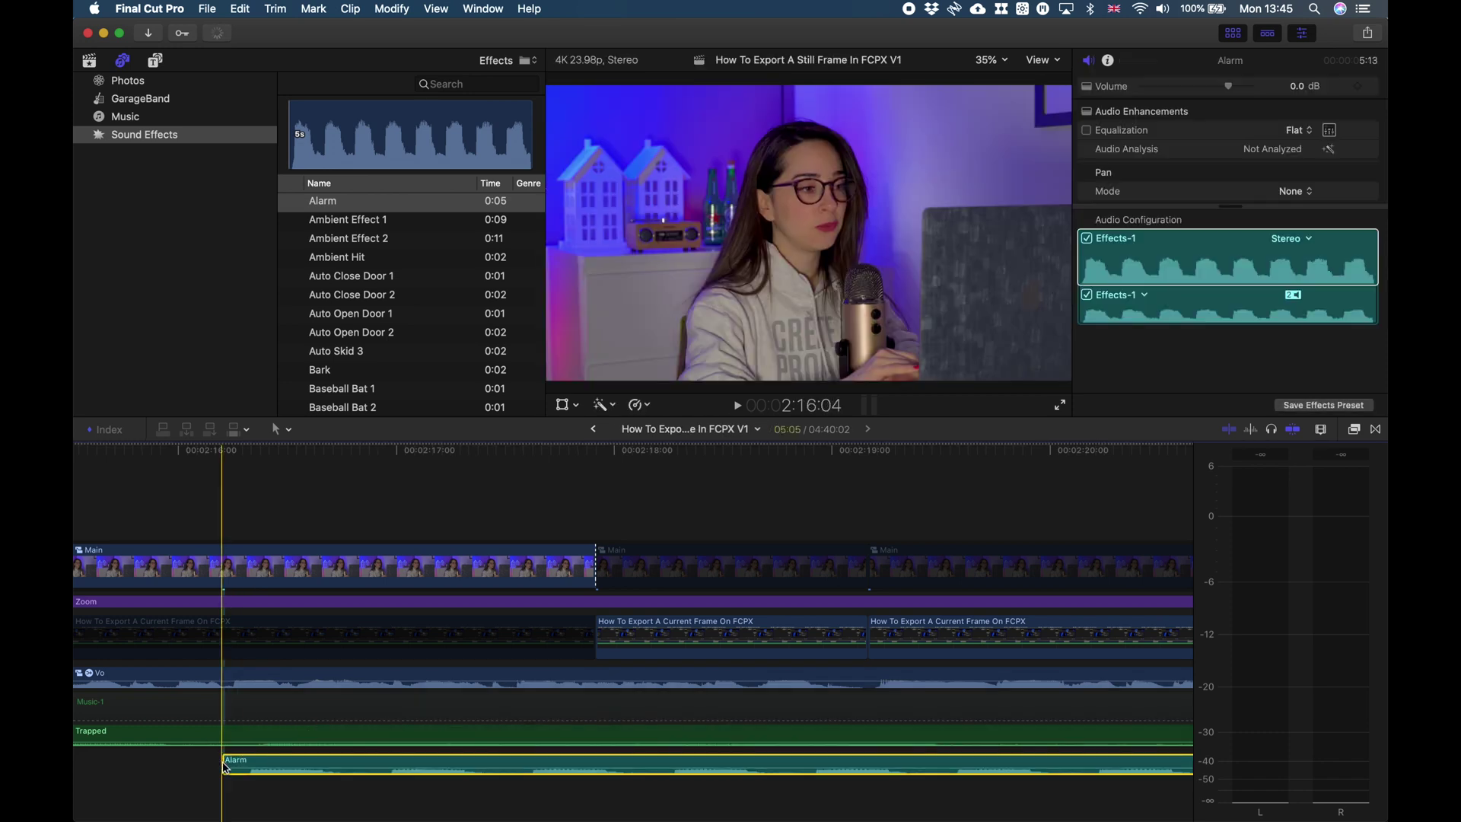
{"action": "key", "text": "super+minus"}
{"action": "key", "text": "super+minus"}
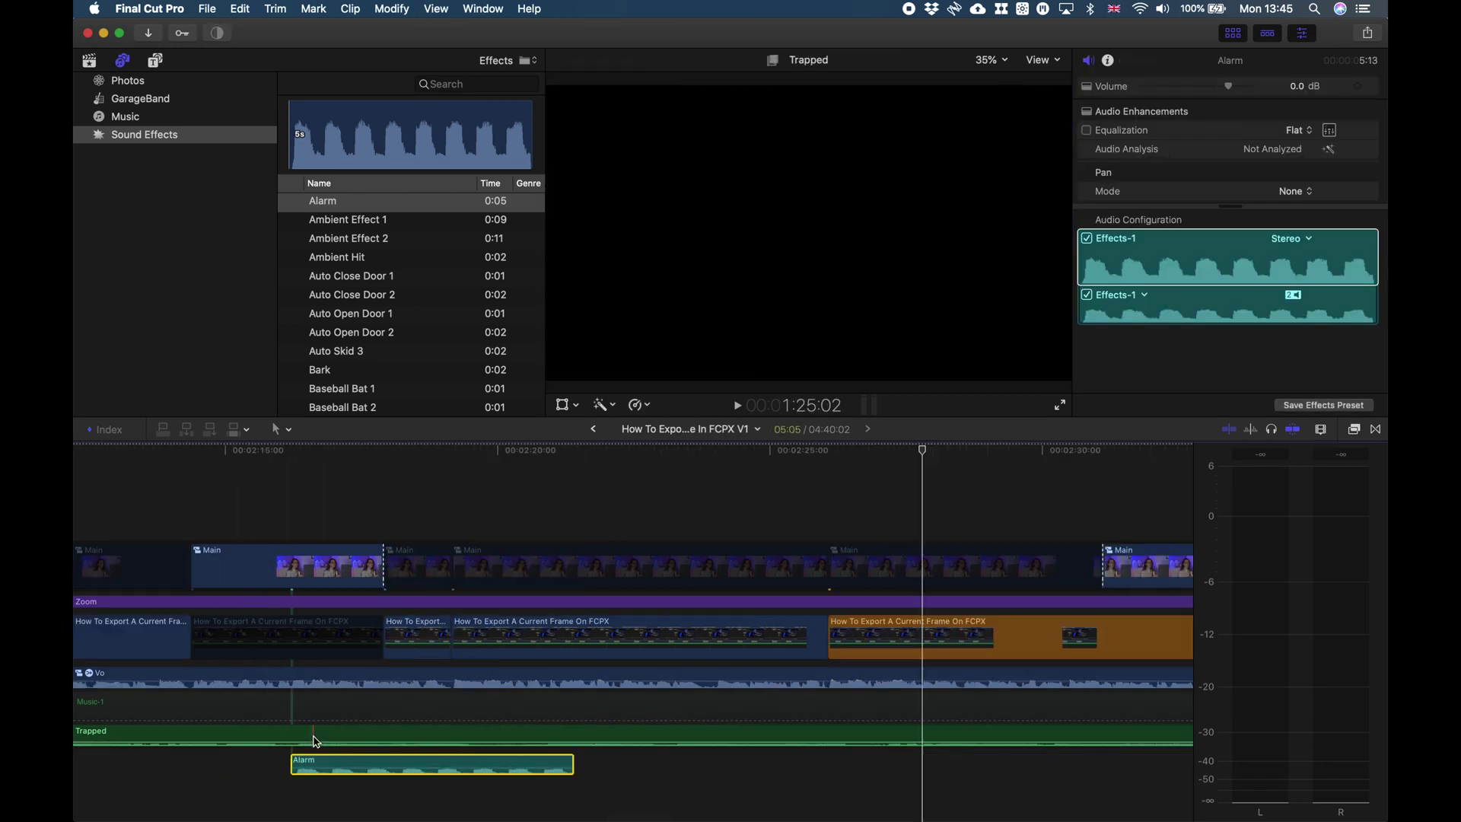